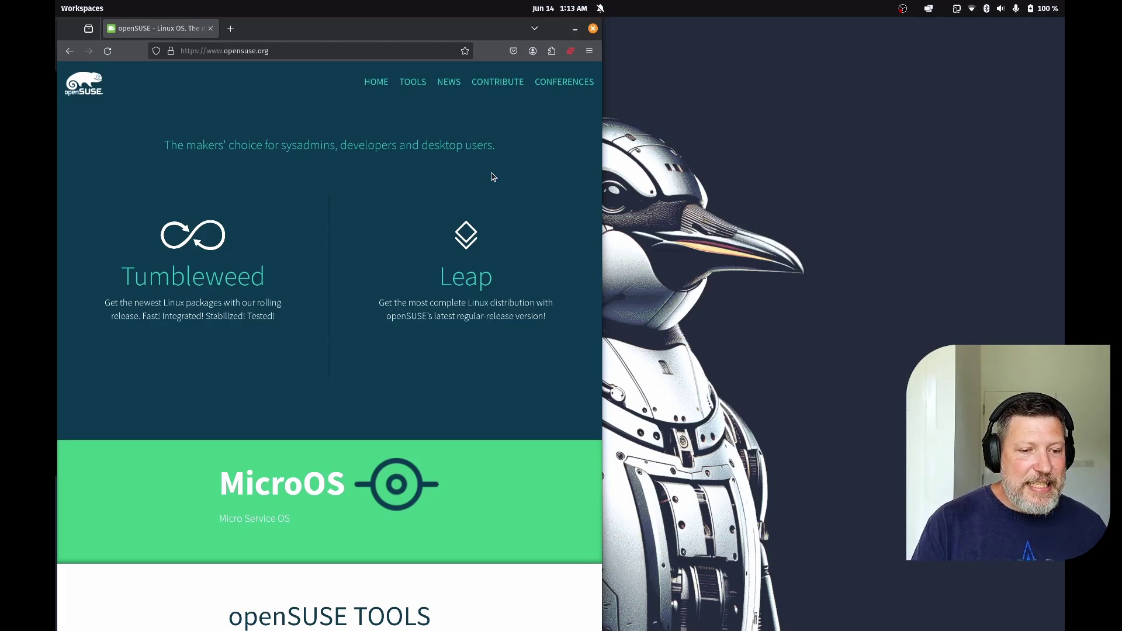
- Examine the openSUSE homepage, covering the Tumbleweed, Leap and MicroOS options and the openSUSE tools section
{"action": "scroll", "coordinate": [493, 176], "scroll_direction": "down", "scroll_amount": 3}
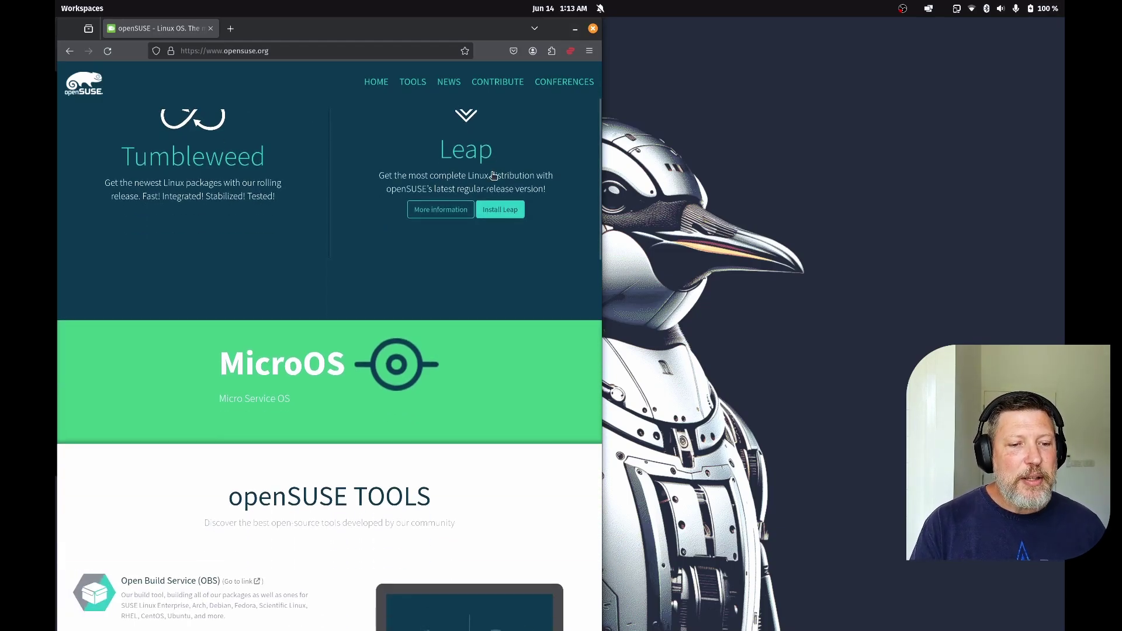
{"action": "scroll", "coordinate": [492, 177], "scroll_direction": "up", "scroll_amount": 2}
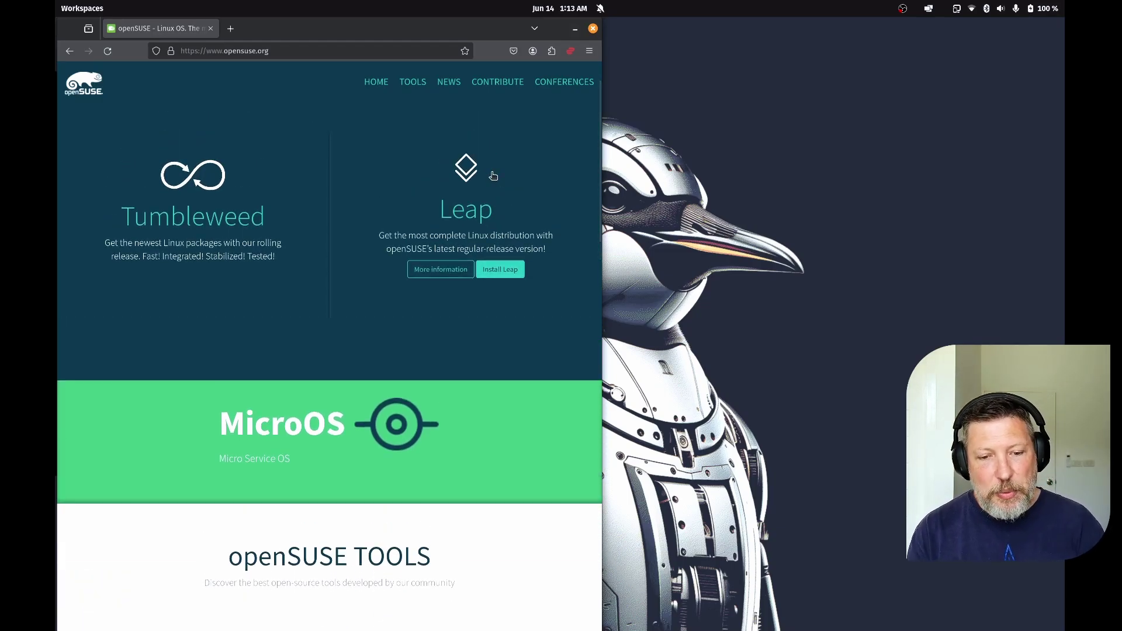
{"action": "scroll", "coordinate": [493, 176], "scroll_direction": "down", "scroll_amount": 2}
{"action": "scroll", "coordinate": [493, 176], "scroll_direction": "up", "scroll_amount": 3}
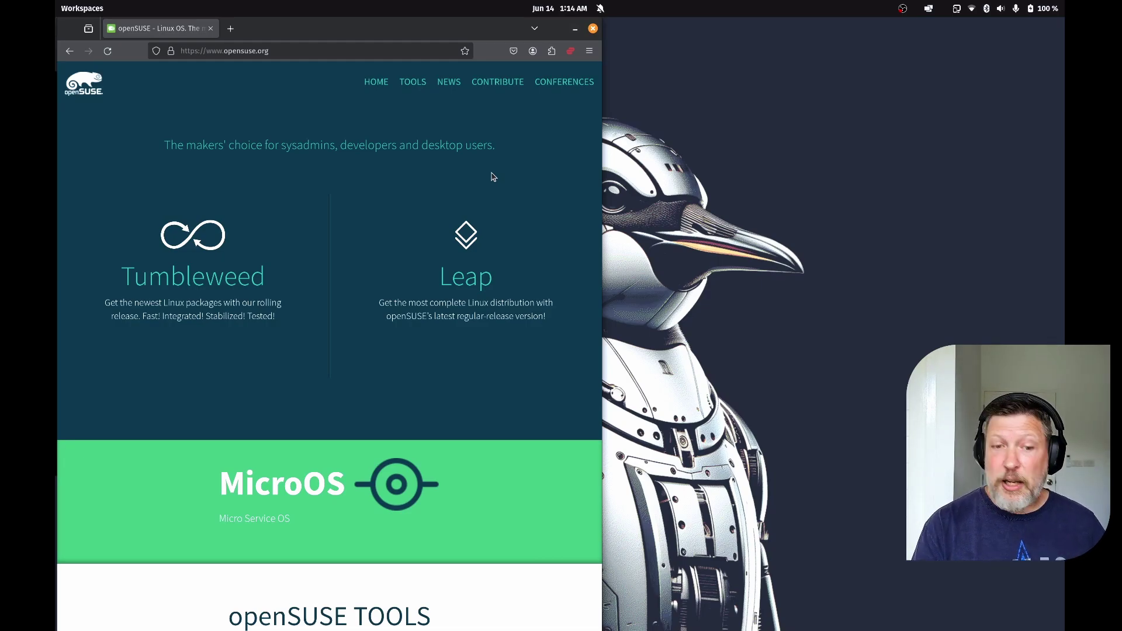
{"action": "scroll", "coordinate": [492, 177], "scroll_direction": "down", "scroll_amount": 9}
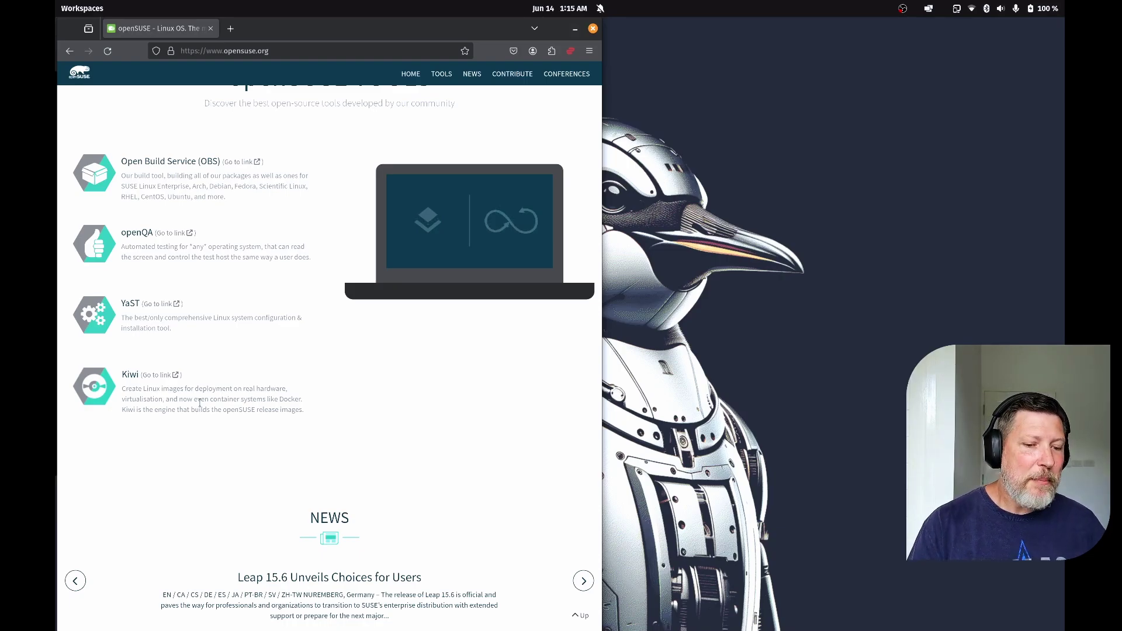
{"action": "scroll", "coordinate": [200, 403], "scroll_direction": "up", "scroll_amount": 10}
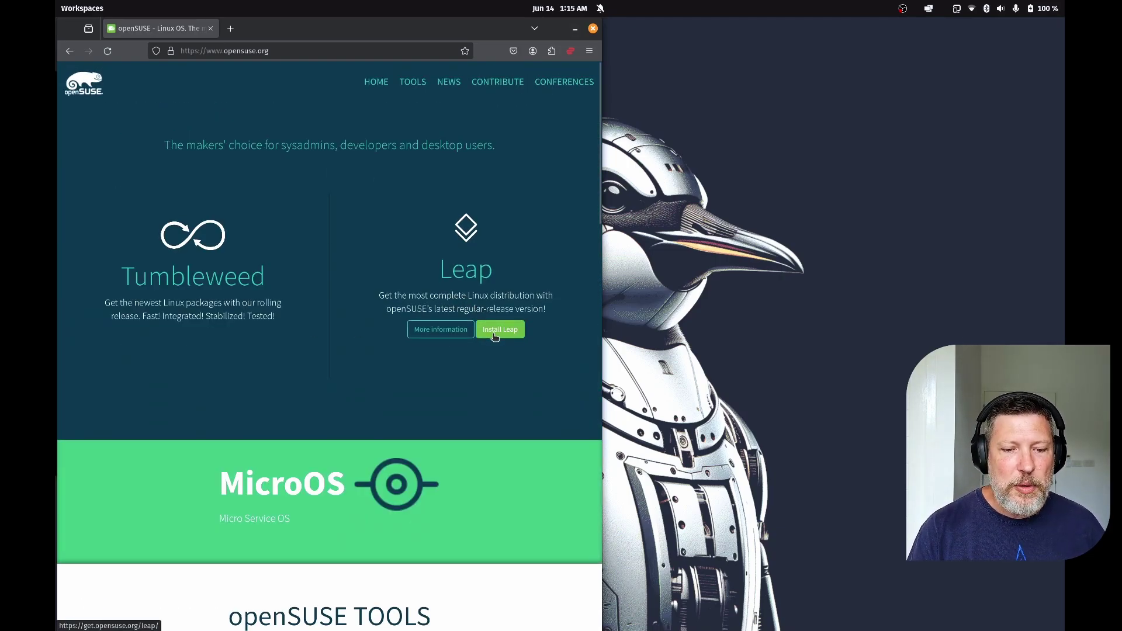
- Open the Leap 15.6 install page and review its download images and media selection guidance
{"action": "left_click", "coordinate": [462, 331]}
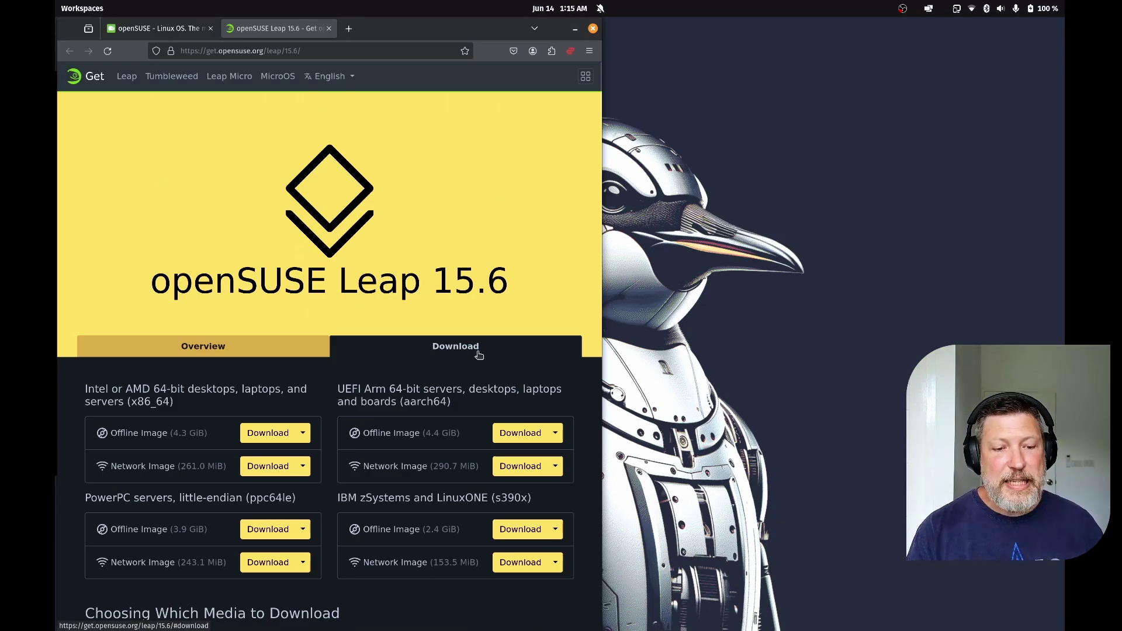
{"action": "left_click", "coordinate": [478, 354]}
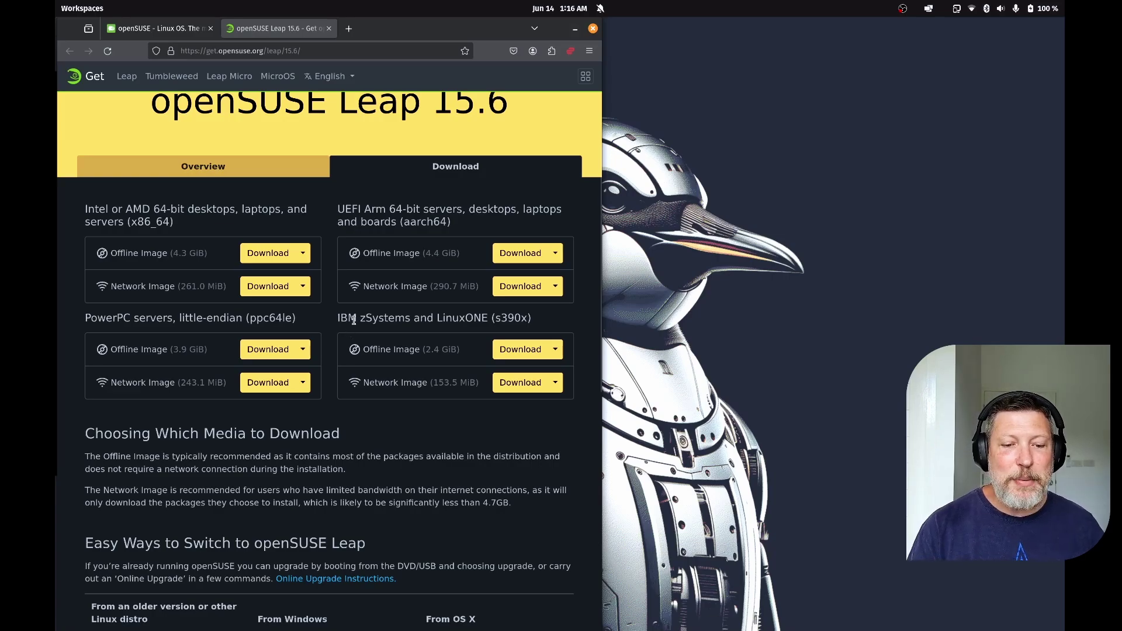
{"action": "scroll", "coordinate": [468, 319], "scroll_direction": "down", "scroll_amount": 3}
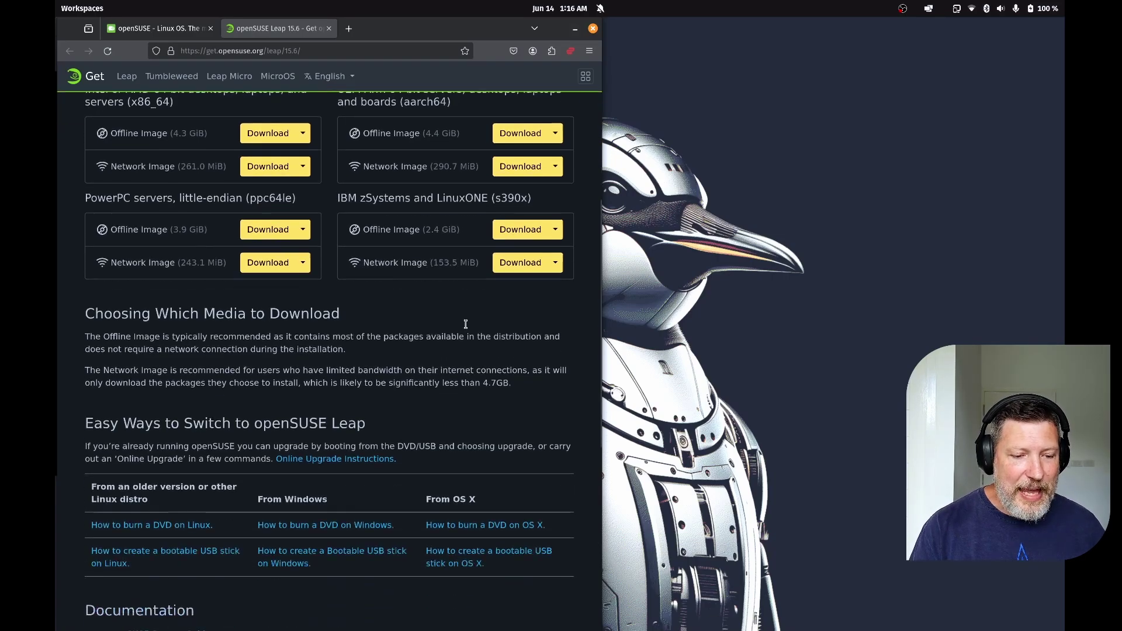
{"action": "scroll", "coordinate": [466, 321], "scroll_direction": "up", "scroll_amount": 3}
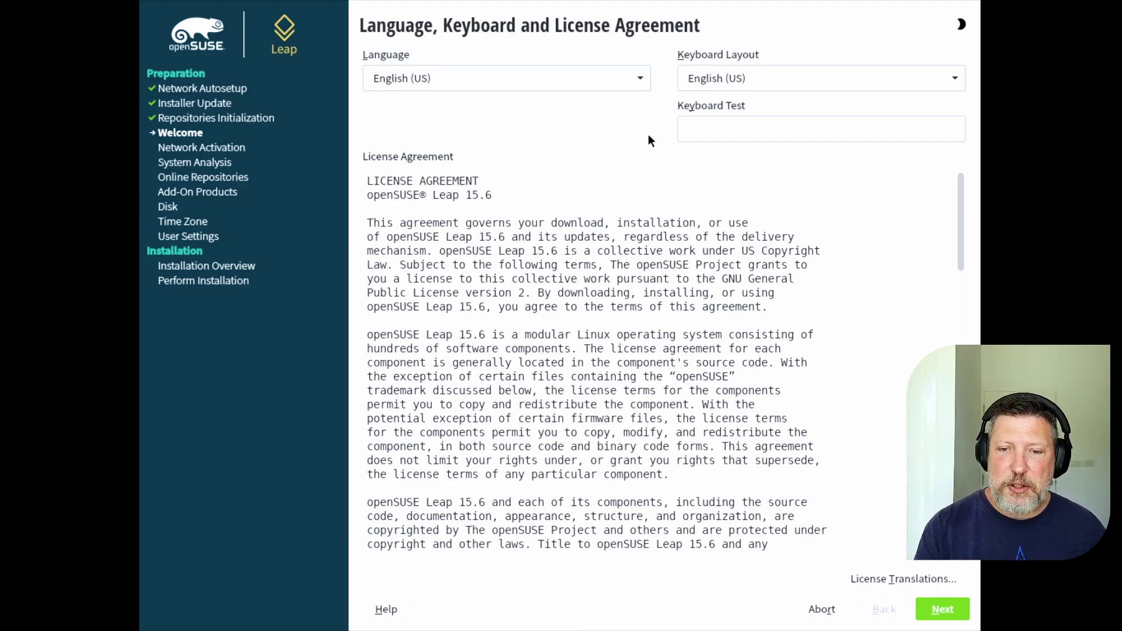
- Test the English (US) keyboard layout with the sample text Test123 and clear the test field
{"action": "left_click", "coordinate": [706, 132]}
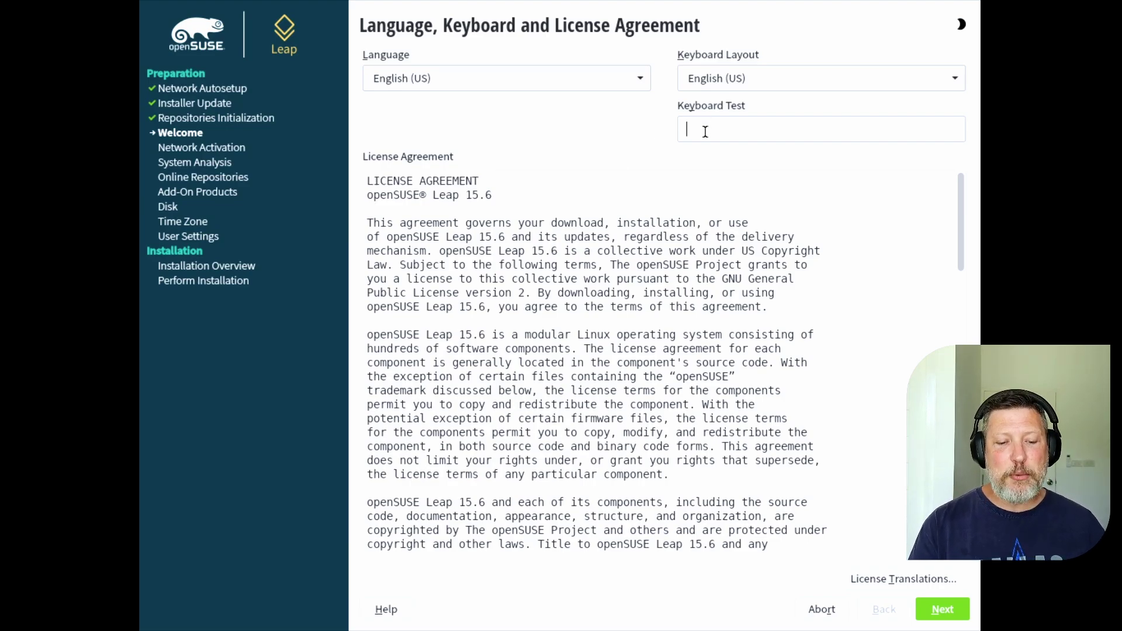
{"action": "type", "text": "Test"}
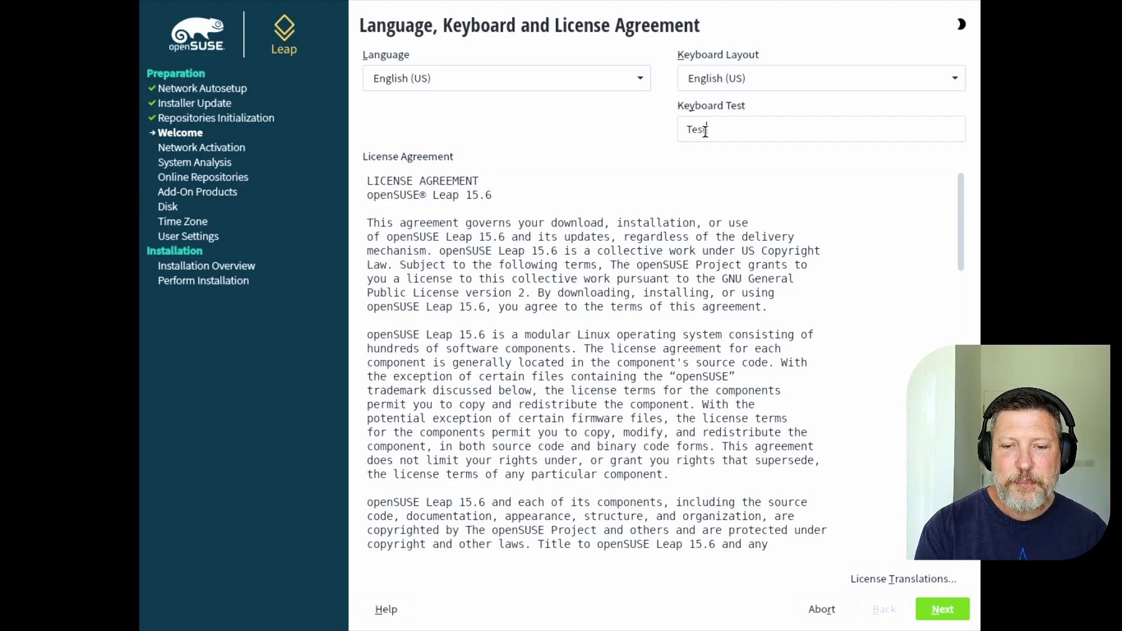
{"action": "type", "text": "123"}
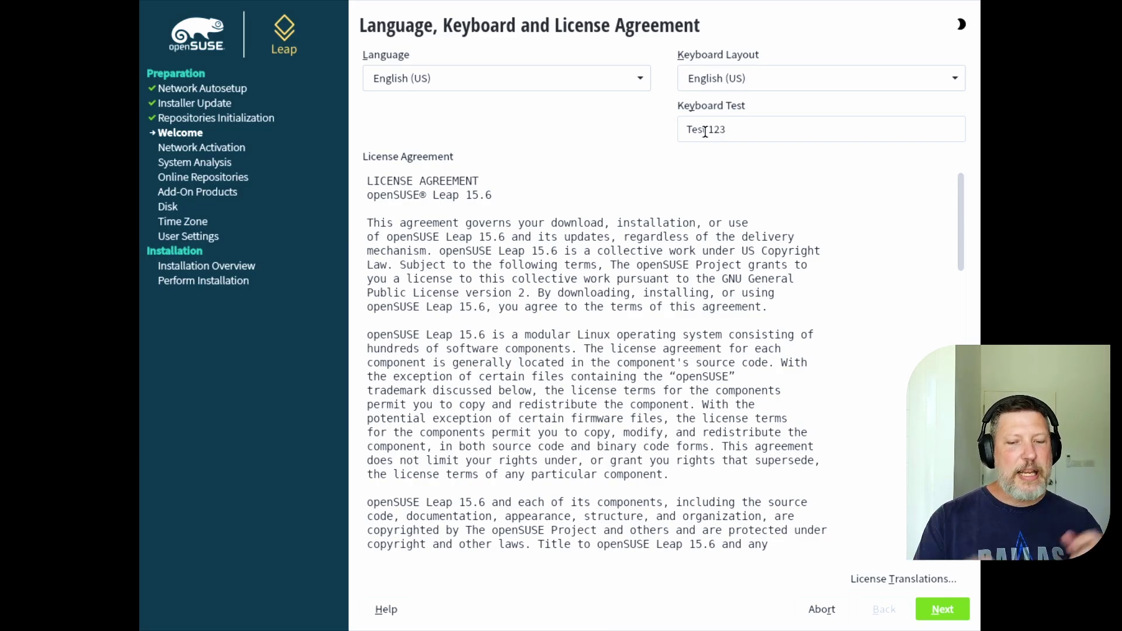
{"action": "key", "text": "BackSpace"}
{"action": "key", "text": "BackSpace"}
{"action": "key", "text": "BackSpace"}
{"action": "key", "text": "BackSpace"}
{"action": "key", "text": "BackSpace"}
{"action": "key", "text": "BackSpace"}
{"action": "key", "text": "BackSpace"}
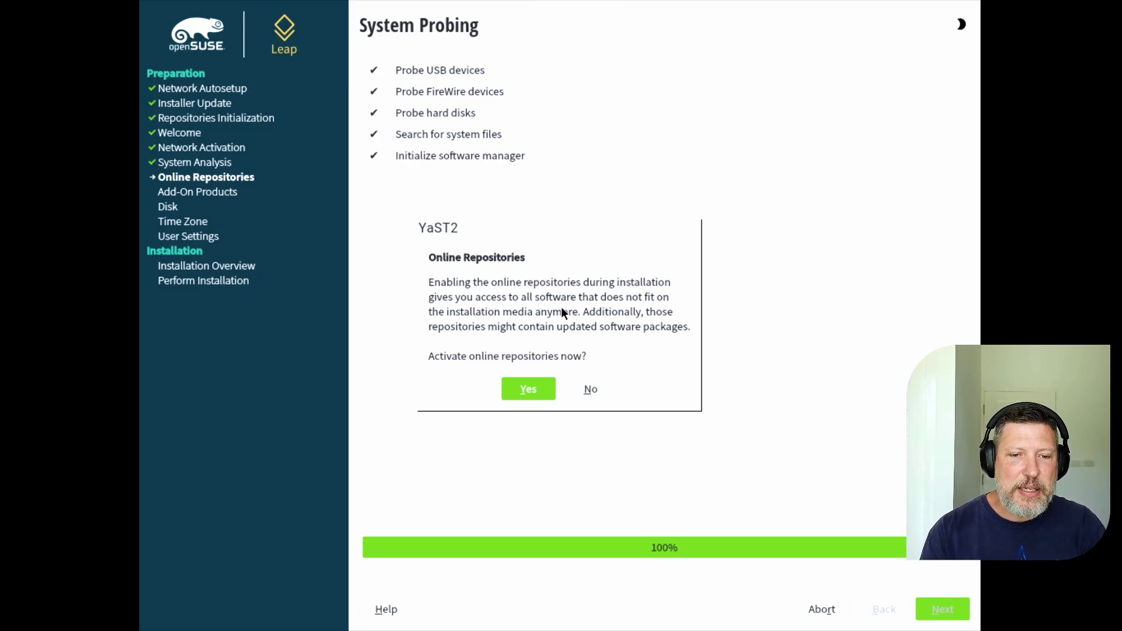
- Activate the online repositories for the installation and accept the default repository selection
{"action": "left_click", "coordinate": [523, 387]}
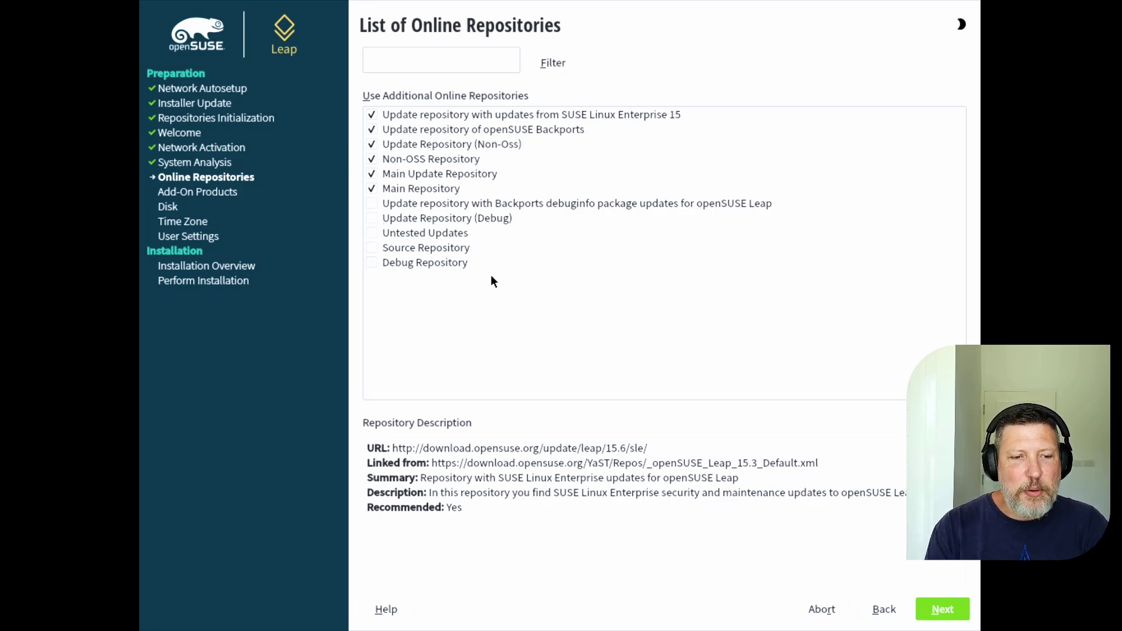
{"action": "left_click", "coordinate": [932, 606]}
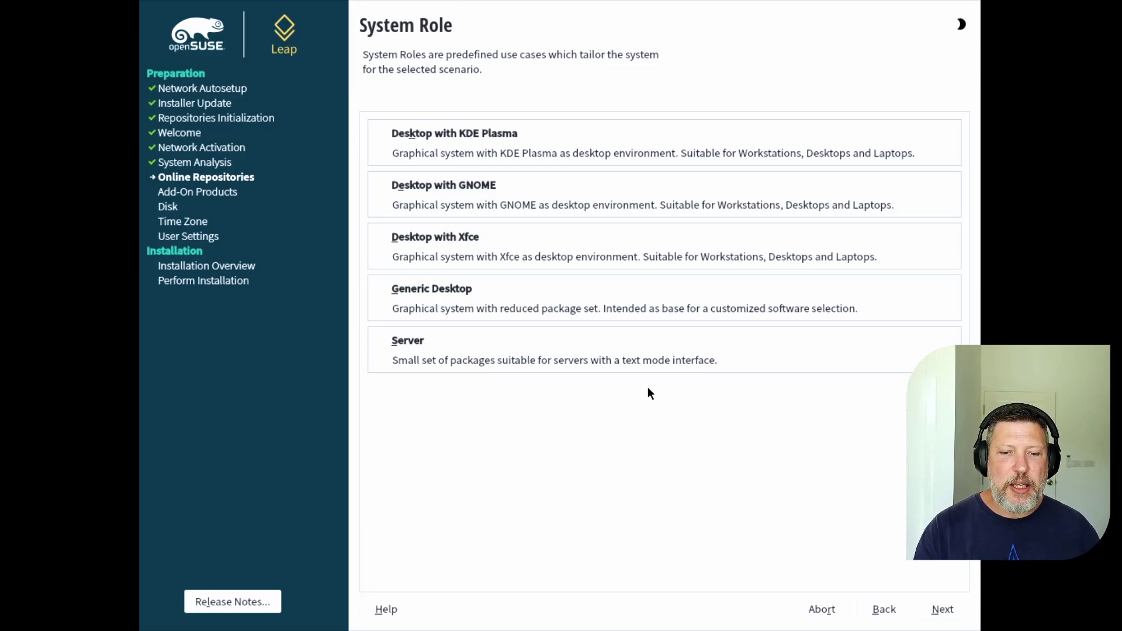
- Choose the Desktop with KDE Plasma system role and keep the suggested partitioning
{"action": "left_click", "coordinate": [381, 133]}
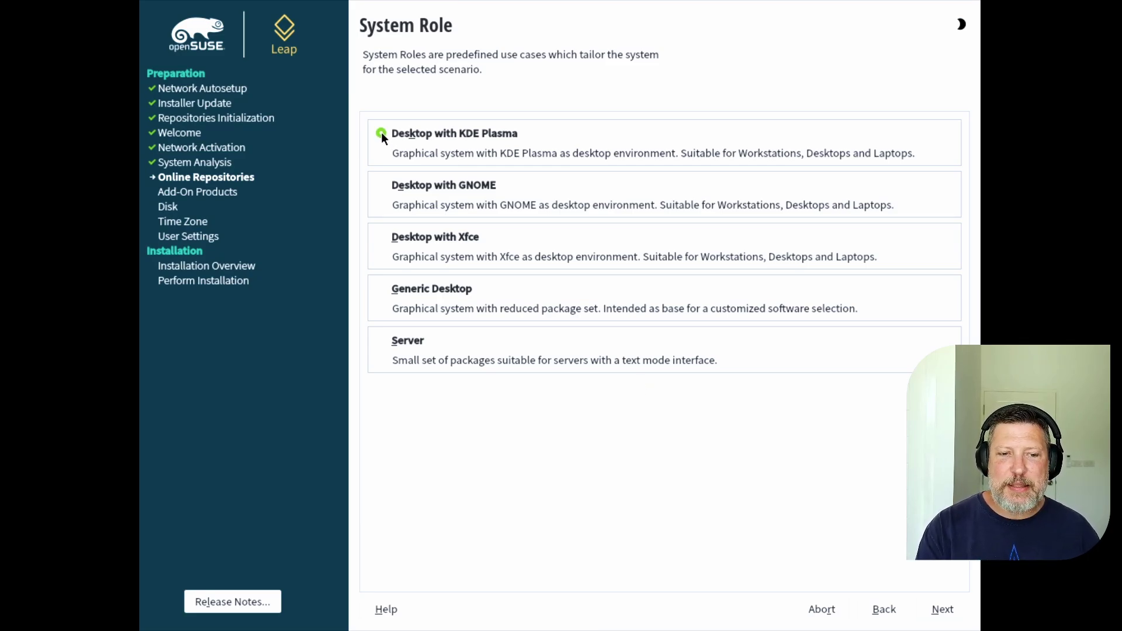
{"action": "key", "text": "alt+n"}
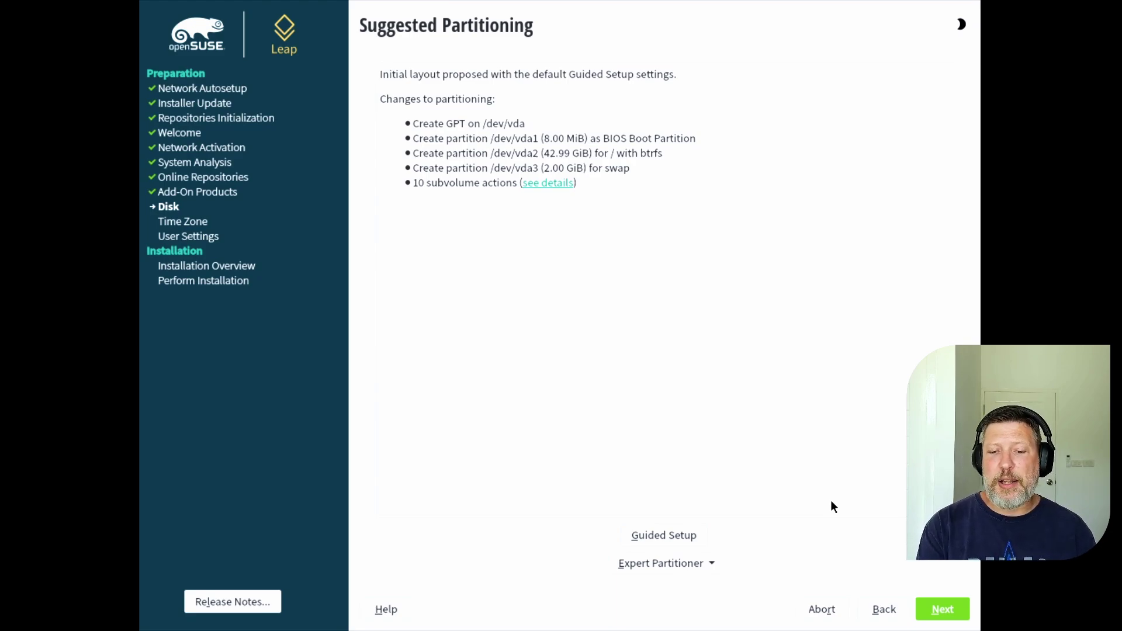
{"action": "left_click", "coordinate": [675, 563]}
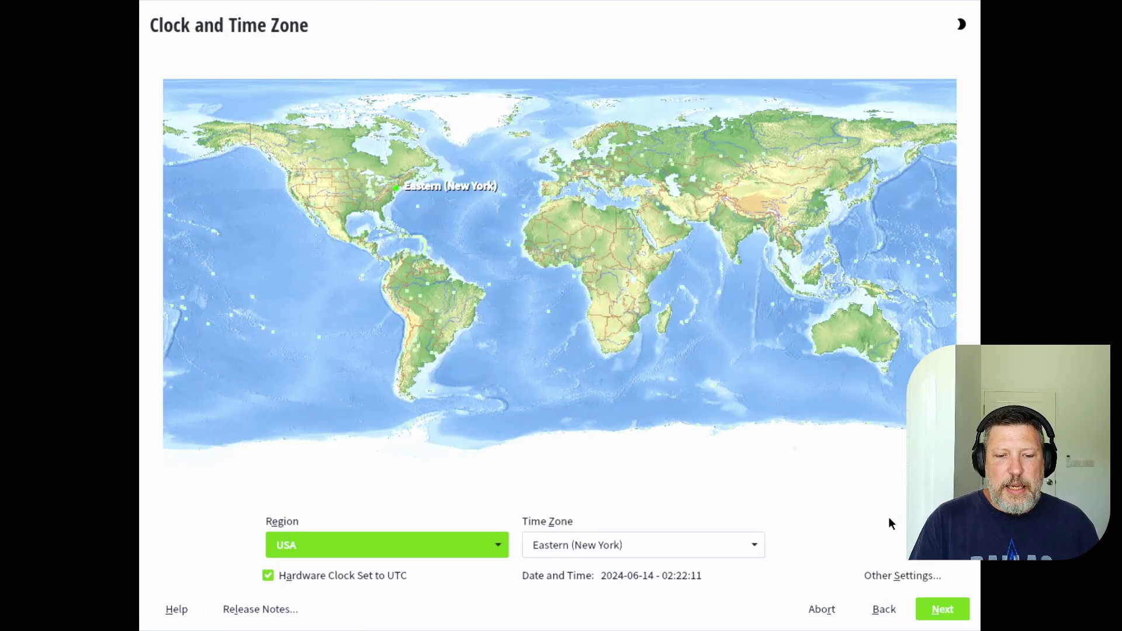
- Set the USA time zone to Central (Chicago) and accept the local user settings with automatic login
{"action": "left_click", "coordinate": [754, 544]}
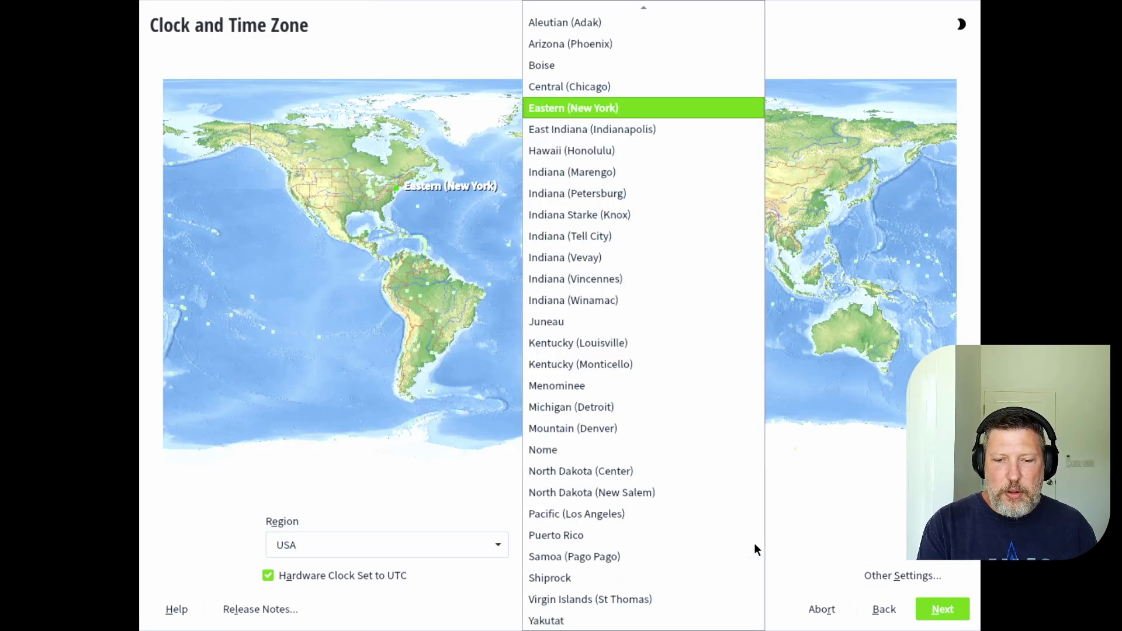
{"action": "left_click", "coordinate": [629, 90]}
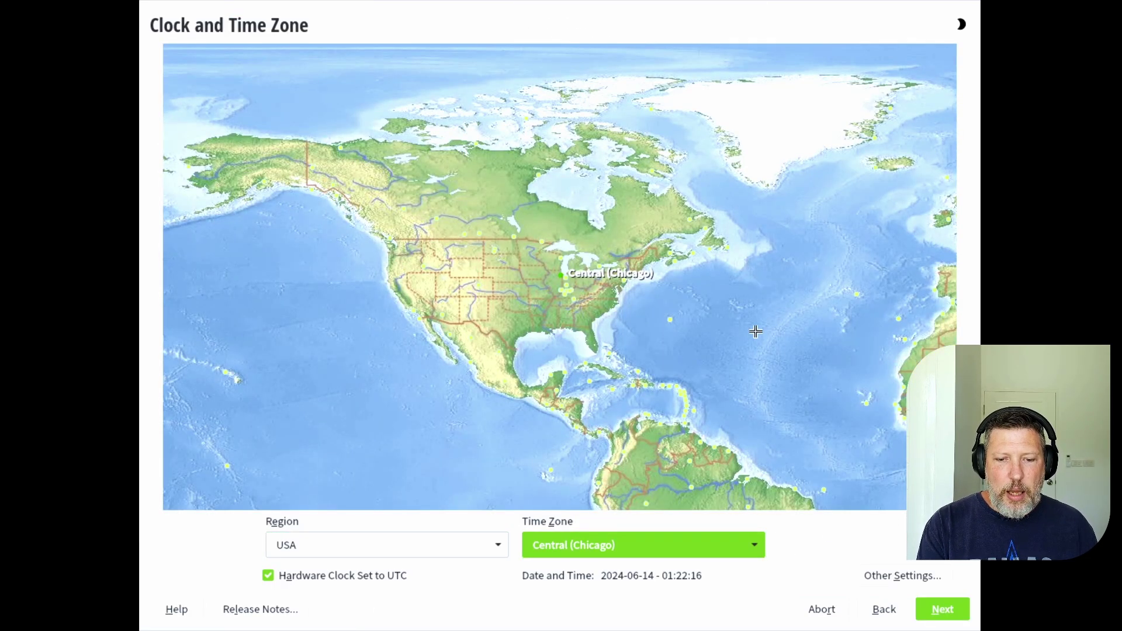
{"action": "left_click", "coordinate": [931, 613]}
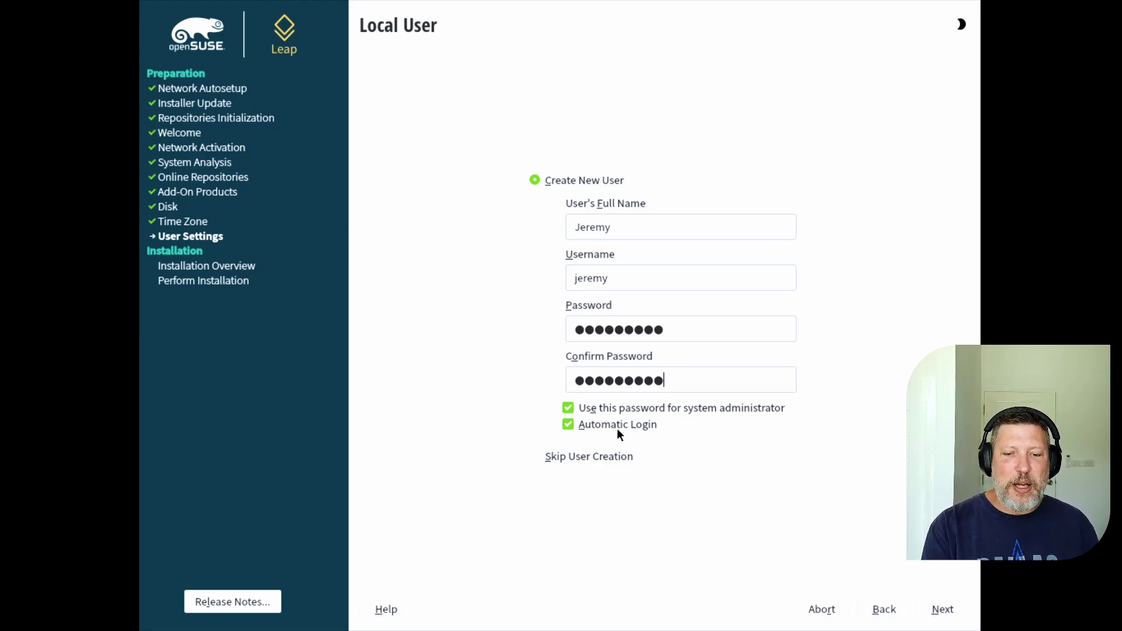
{"action": "left_click", "coordinate": [942, 608]}
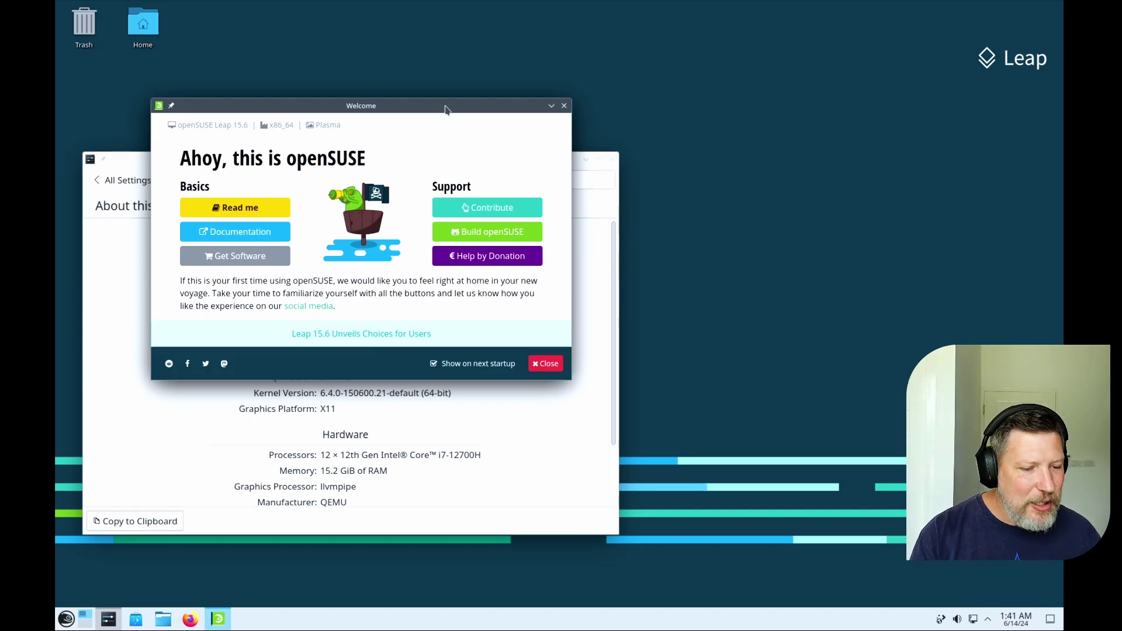
- Review the software versions and hardware details in the About this System window, and close it
{"action": "left_click", "coordinate": [118, 241]}
{"action": "left_click_drag", "start_coordinate": [202, 158], "coordinate": [215, 106]}
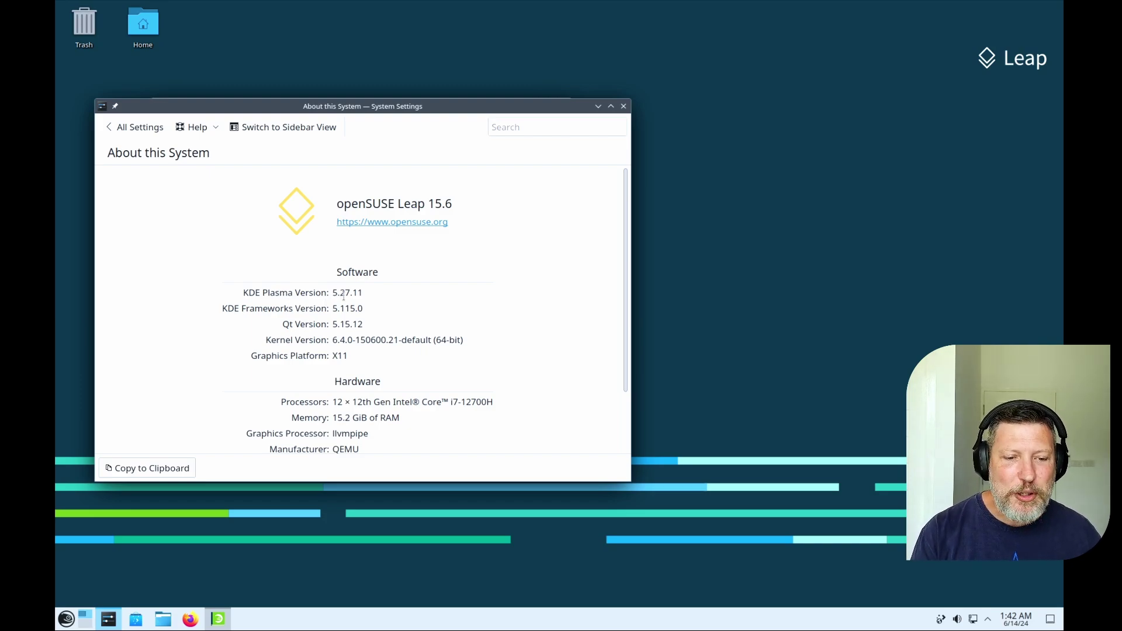
{"action": "scroll", "coordinate": [508, 264], "scroll_direction": "down", "scroll_amount": 2}
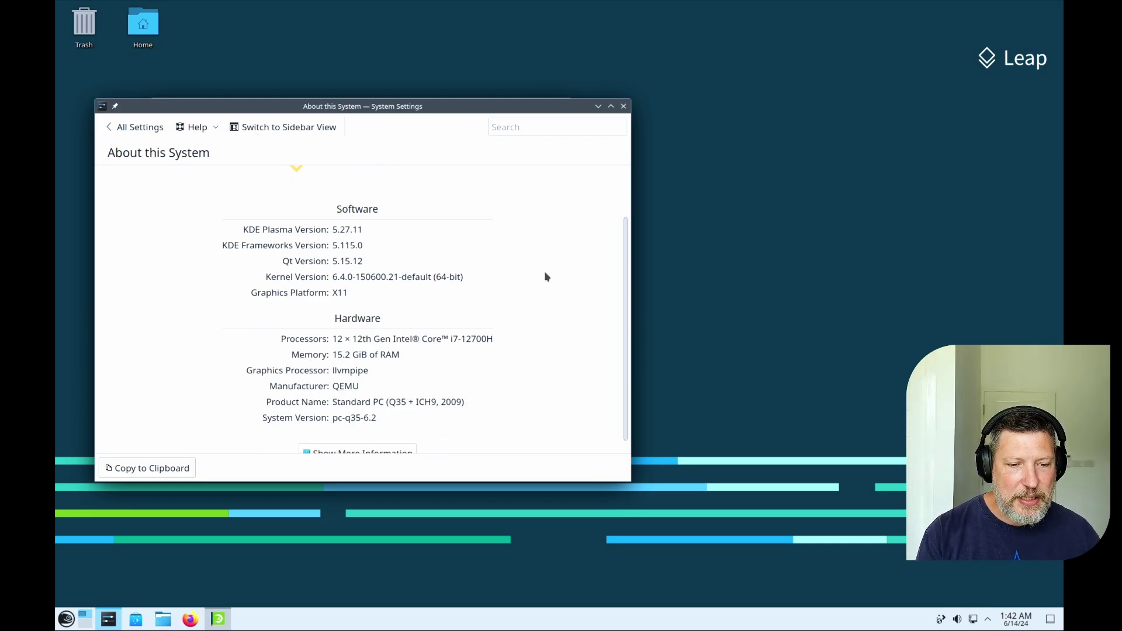
{"action": "scroll", "coordinate": [547, 277], "scroll_direction": "down", "scroll_amount": 1}
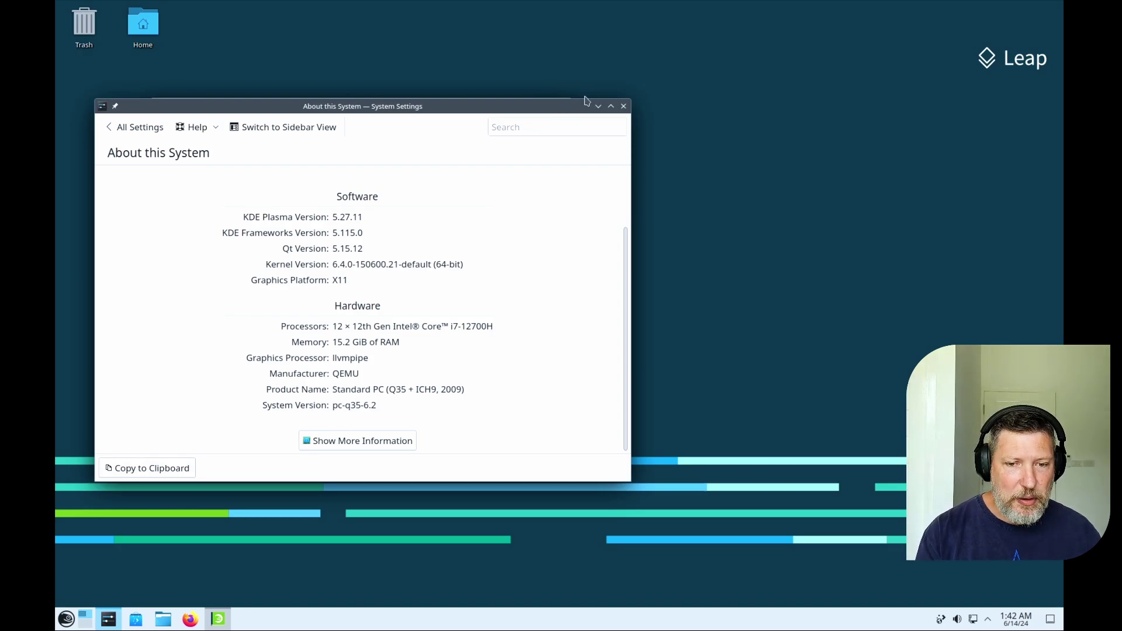
{"action": "left_click", "coordinate": [625, 107]}
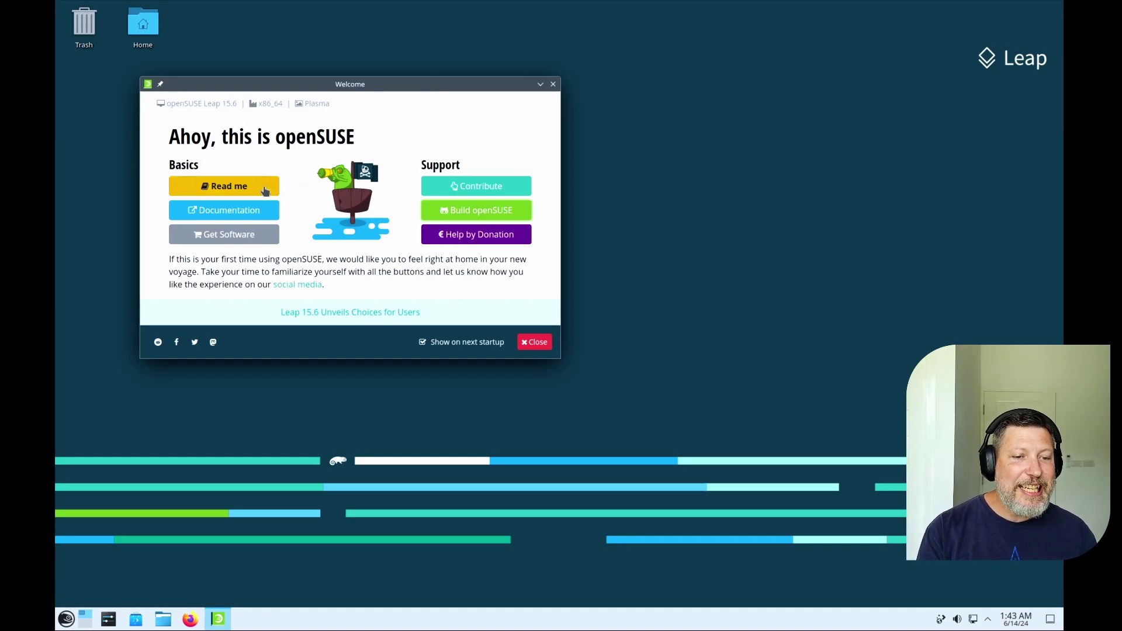
- Open the openSUSE documentation from the welcome window and check the Firefox browser's version information
{"action": "left_click", "coordinate": [243, 211]}
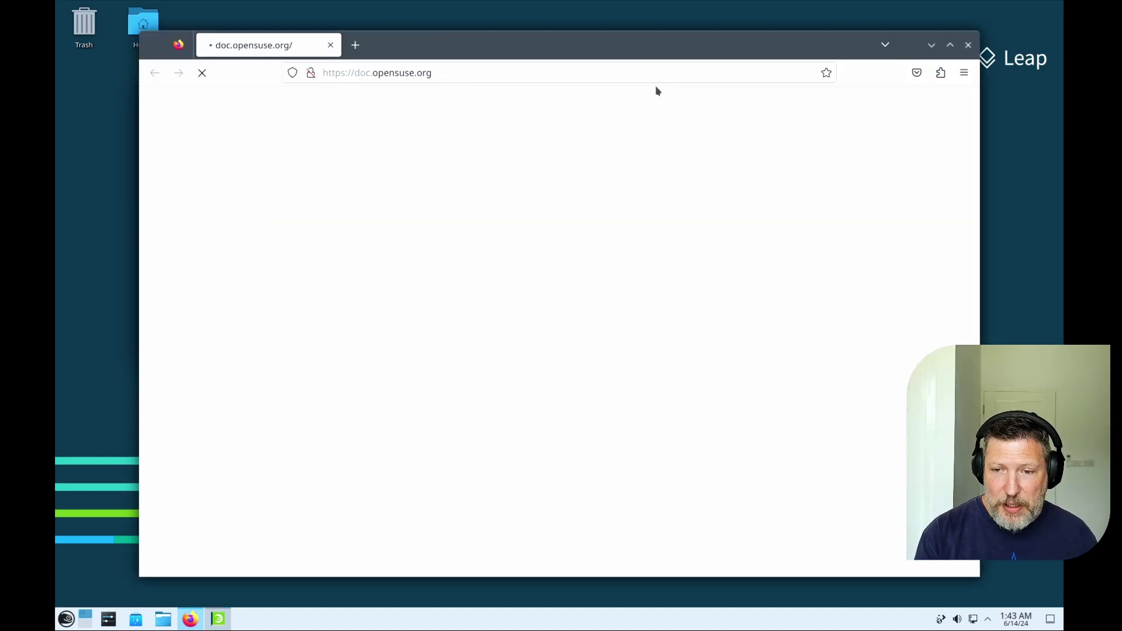
{"action": "left_click_drag", "start_coordinate": [784, 45], "coordinate": [702, 42]}
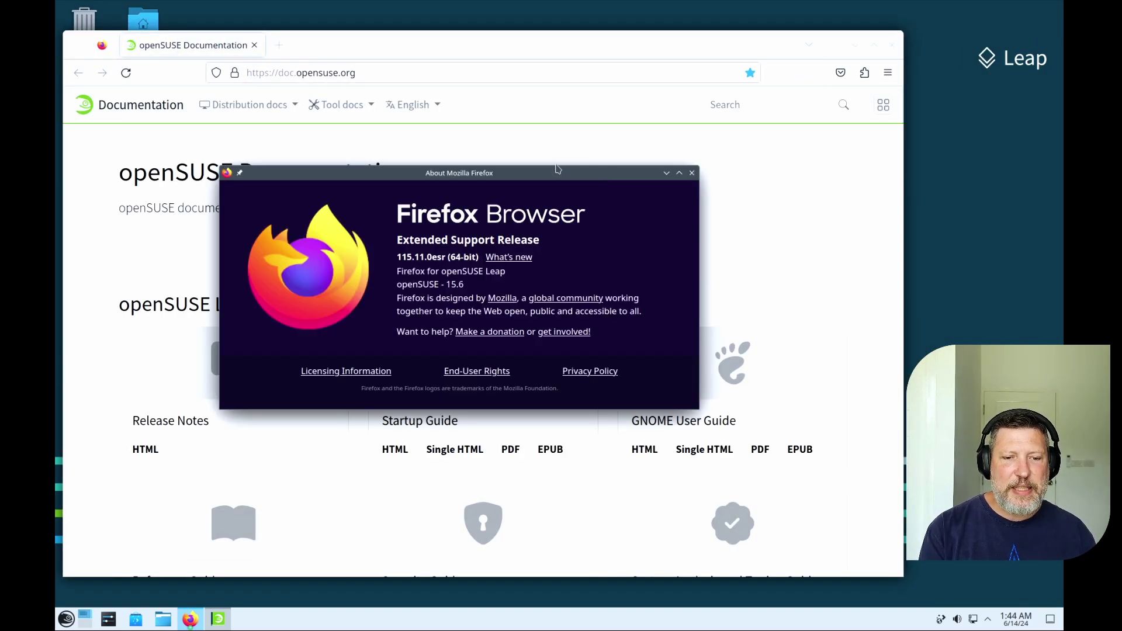
{"action": "left_click", "coordinate": [681, 174]}
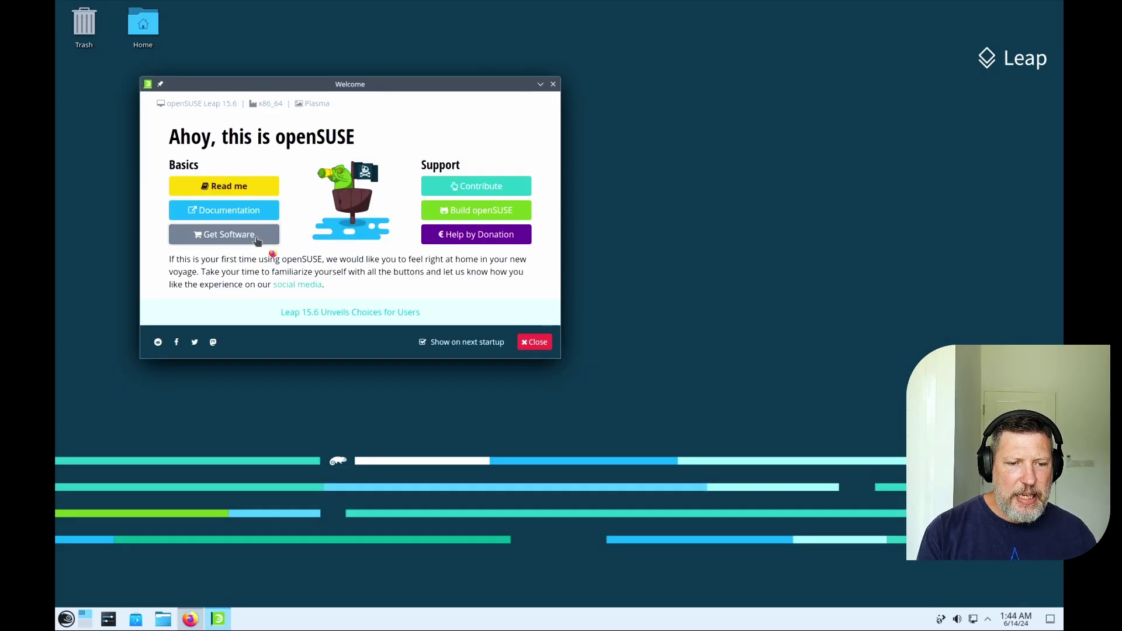
- Open the openSUSE software site from the welcome window, search all distributions for blender and view the Blender package
{"action": "left_click", "coordinate": [256, 236]}
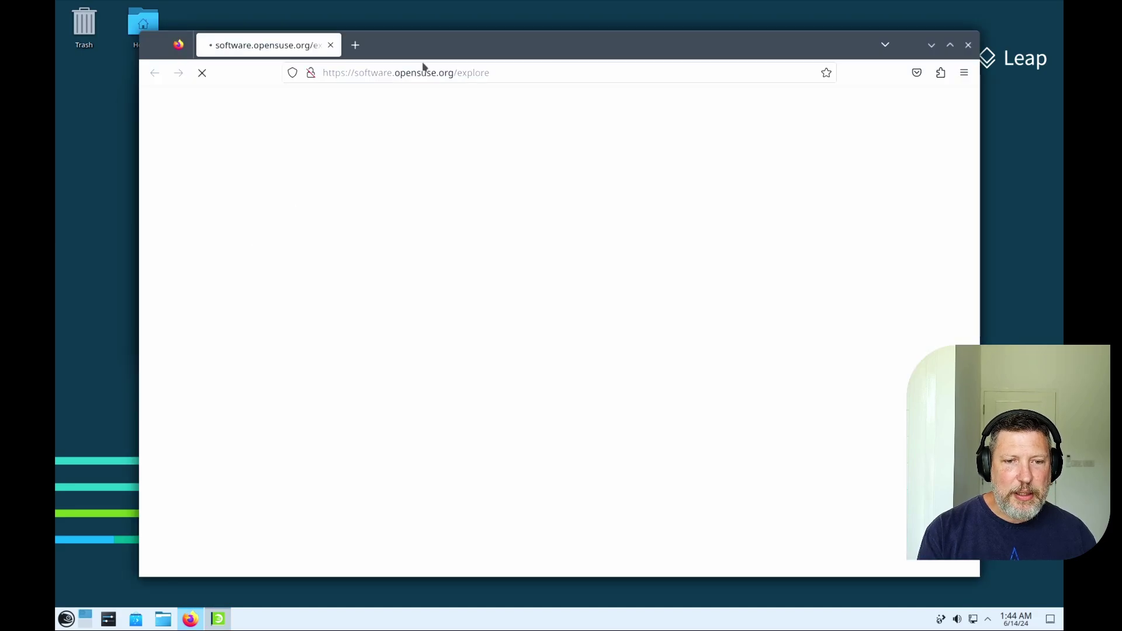
{"action": "left_click_drag", "start_coordinate": [441, 49], "coordinate": [388, 45]}
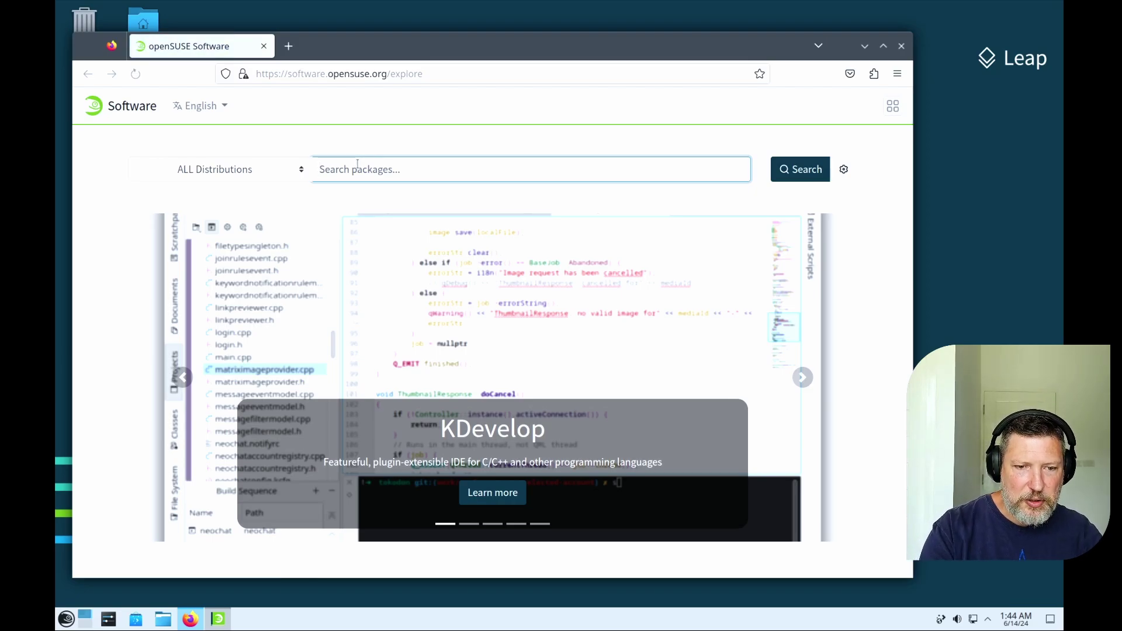
{"action": "type", "text": "blender"}
{"action": "key", "text": "Return"}
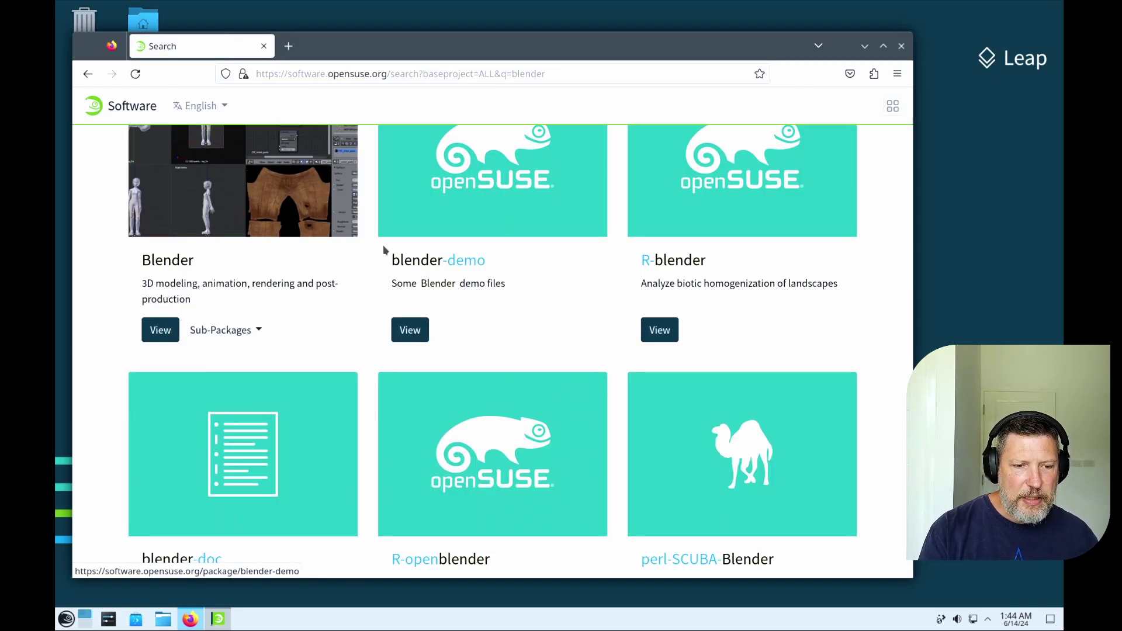
{"action": "left_click", "coordinate": [168, 331]}
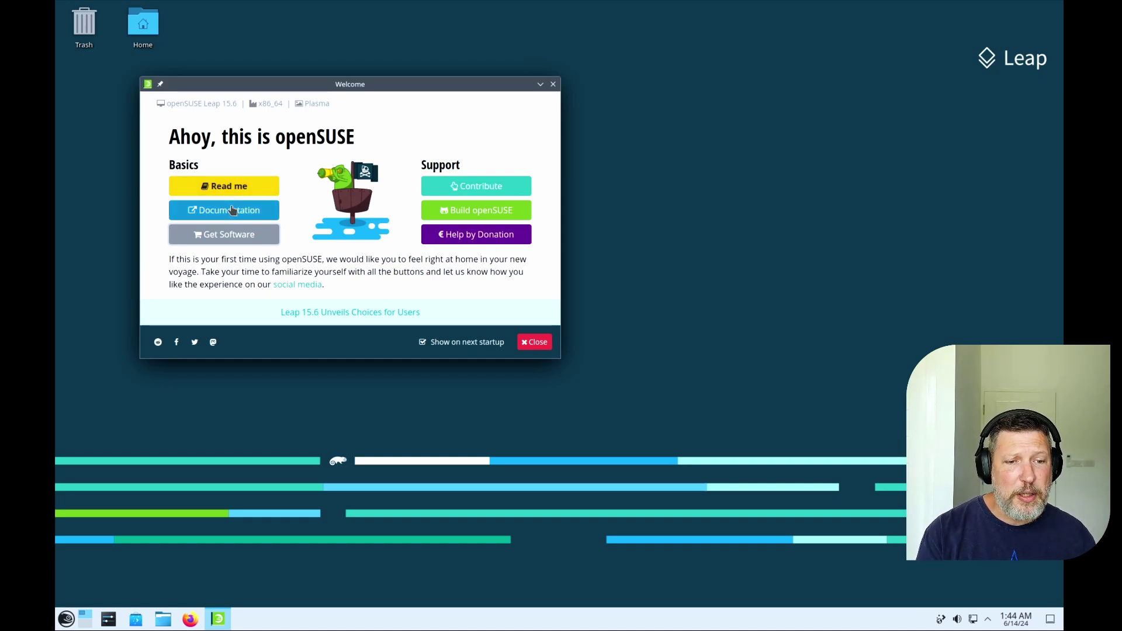
- Close the welcome window and open the application launcher
{"action": "left_click", "coordinate": [553, 84]}
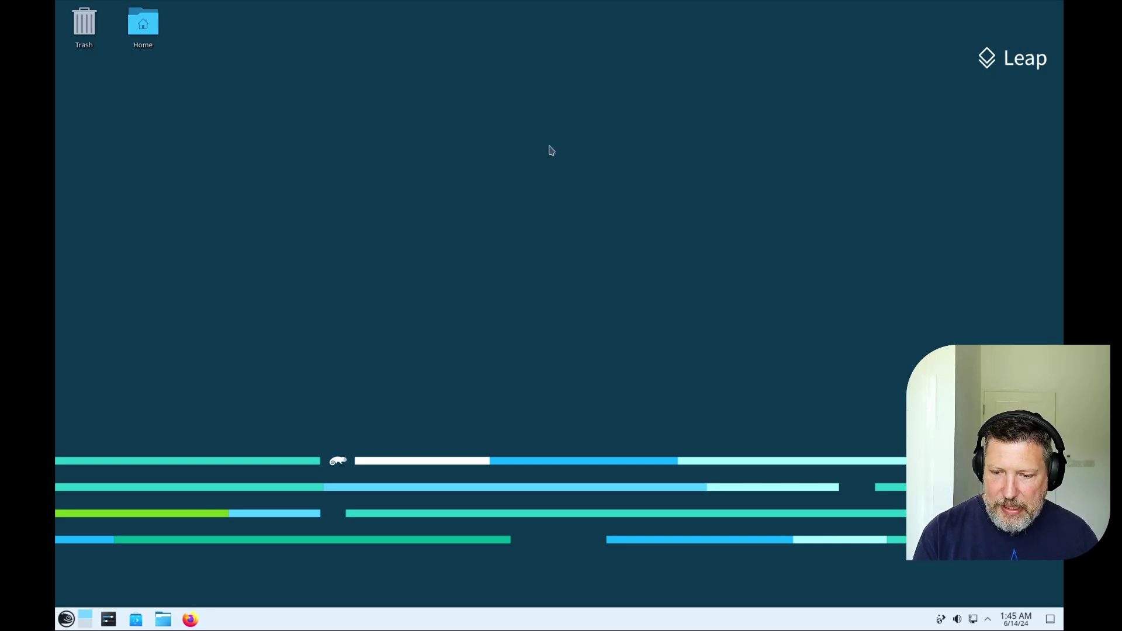
{"action": "key", "text": "super"}
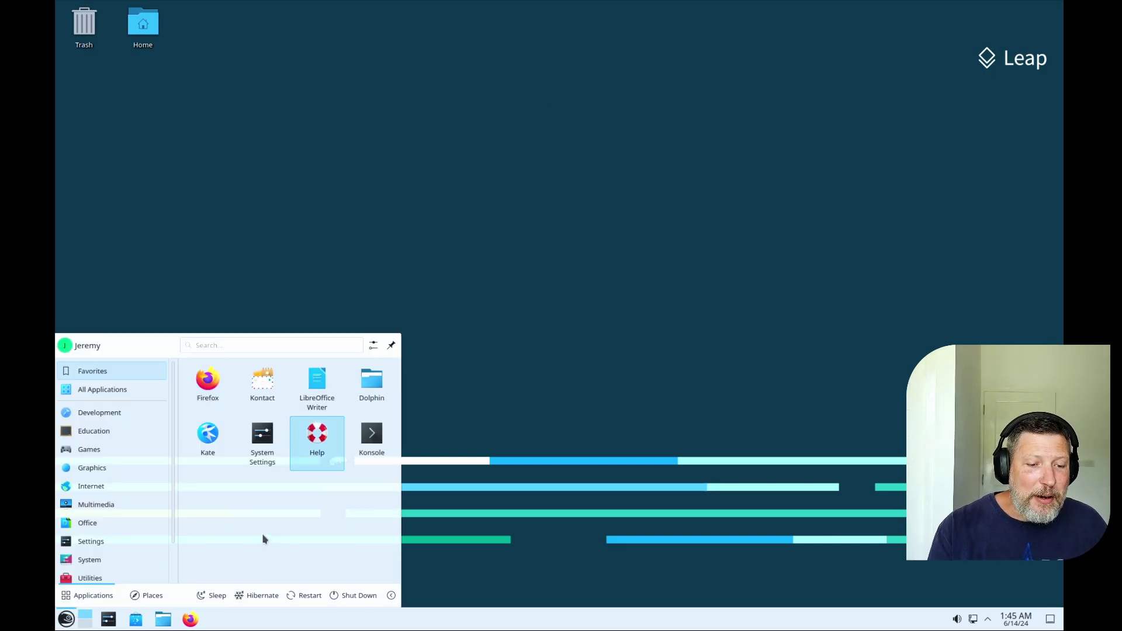
- Examine the applications preinstalled in the launcher's categories, from Development and Graphics to Internet, Office, Settings and System
{"action": "mouse_move", "coordinate": [127, 431]}
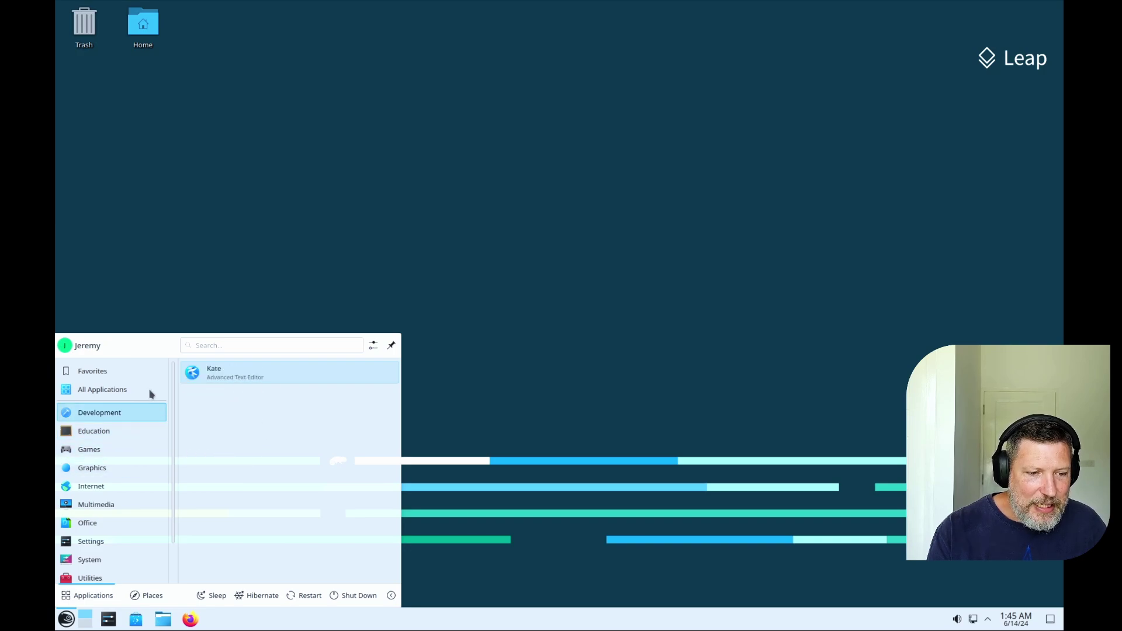
{"action": "left_click", "coordinate": [338, 258]}
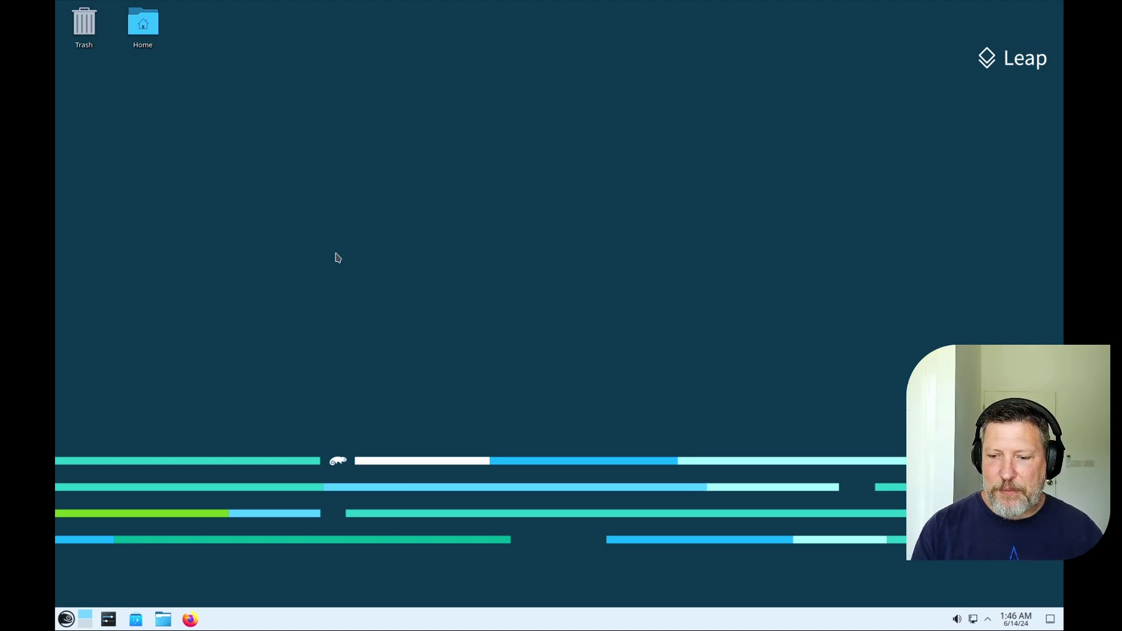
{"action": "key", "text": "super"}
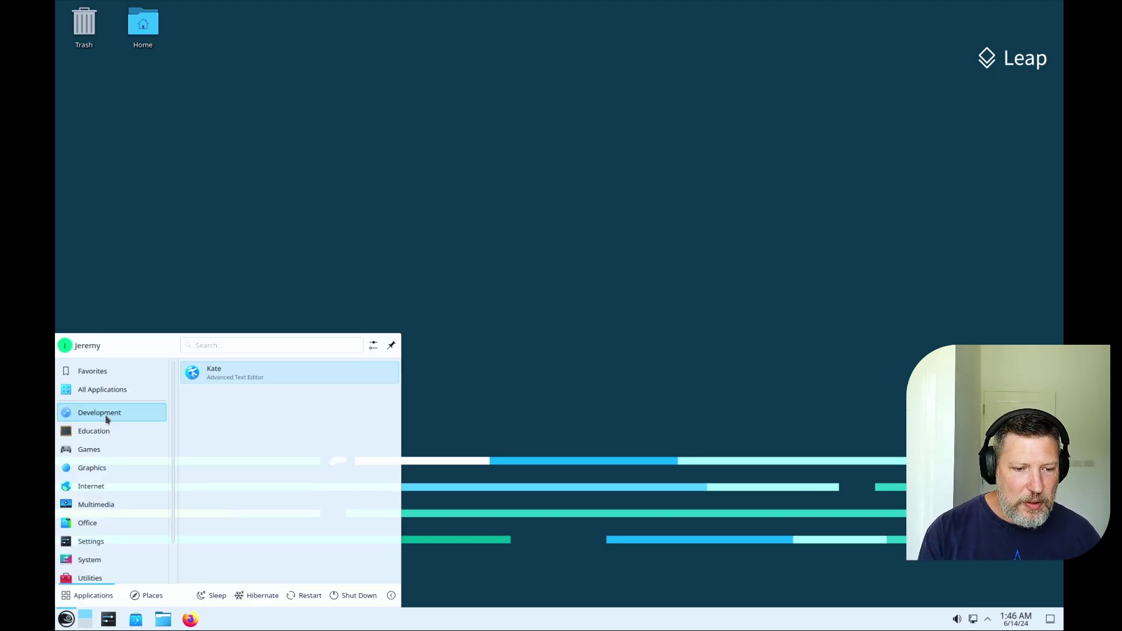
{"action": "mouse_move", "coordinate": [107, 453]}
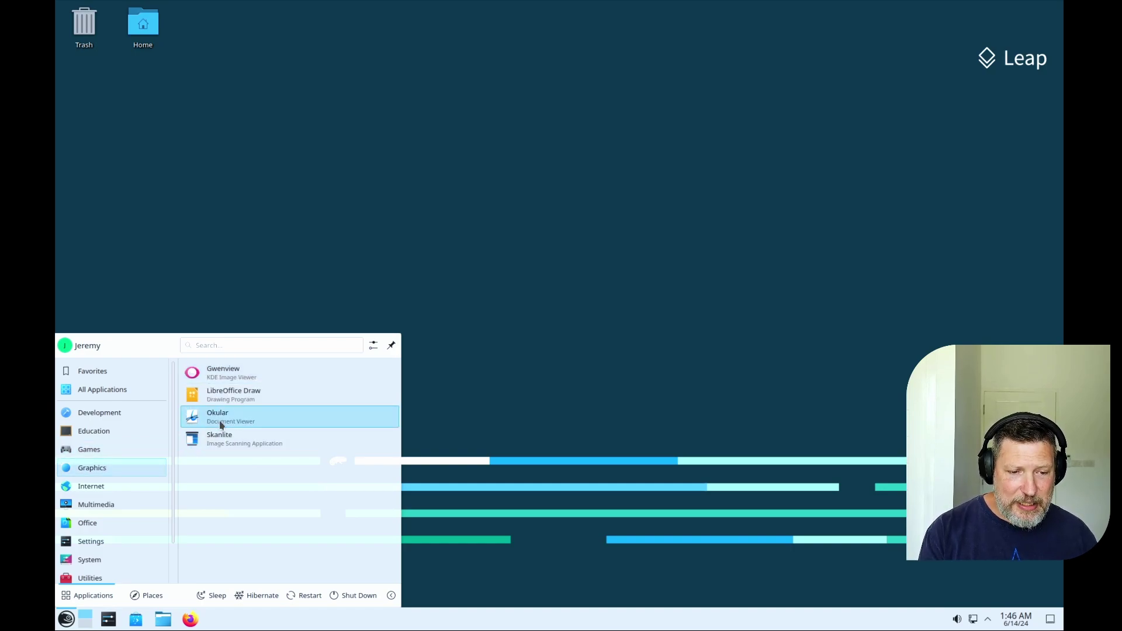
{"action": "mouse_move", "coordinate": [124, 490]}
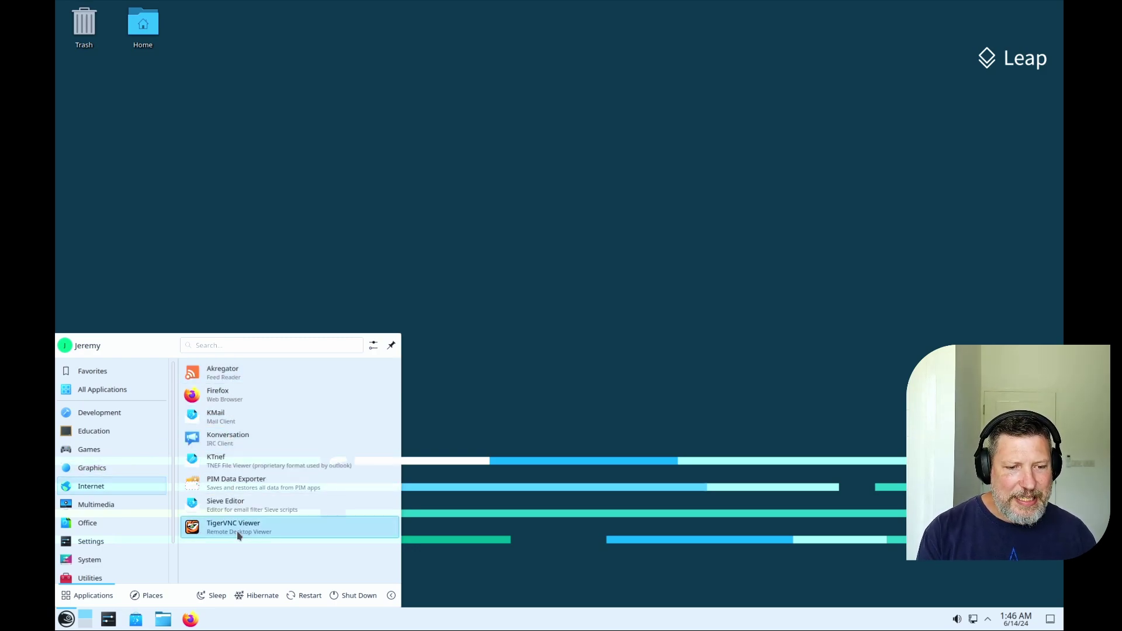
{"action": "mouse_move", "coordinate": [119, 528]}
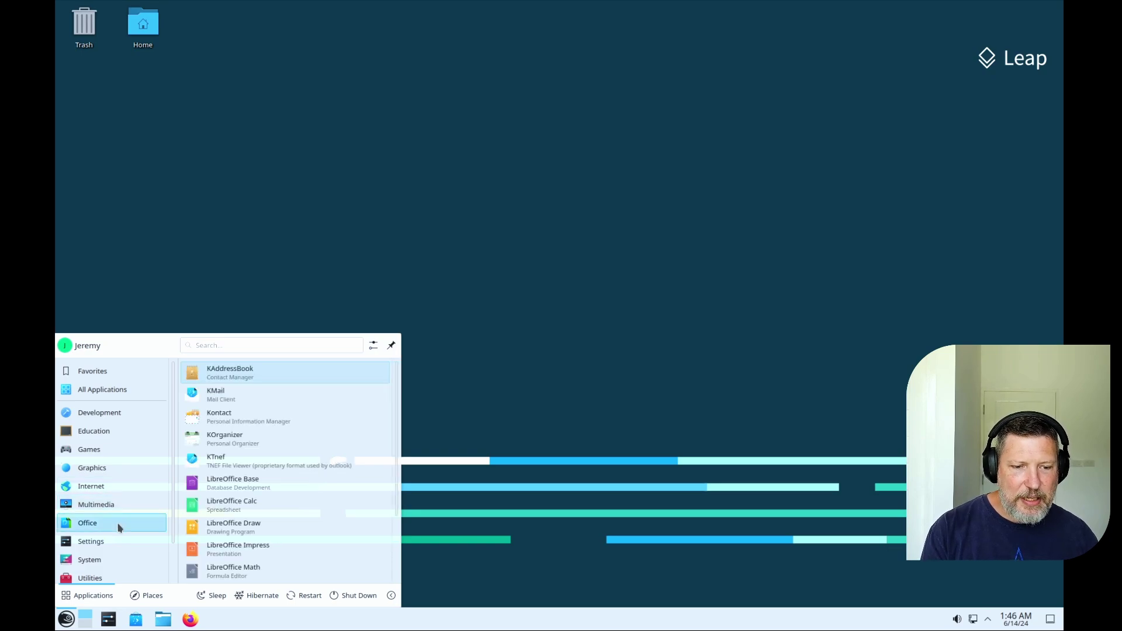
{"action": "scroll", "coordinate": [111, 514], "scroll_direction": "down", "scroll_amount": 1}
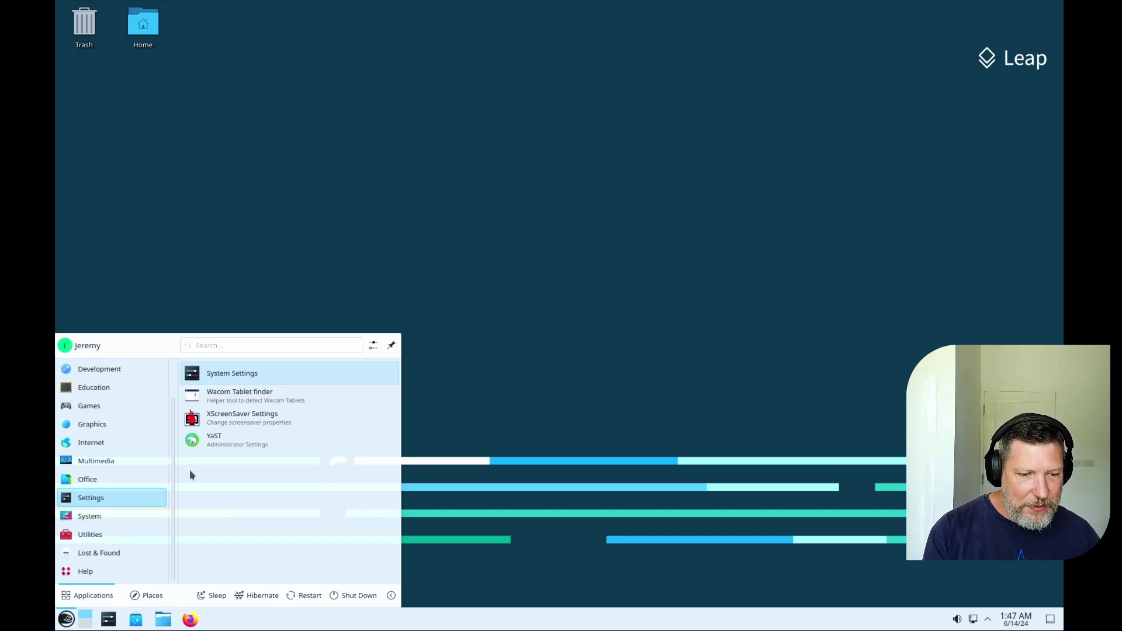
{"action": "scroll", "coordinate": [253, 501], "scroll_direction": "down", "scroll_amount": 4}
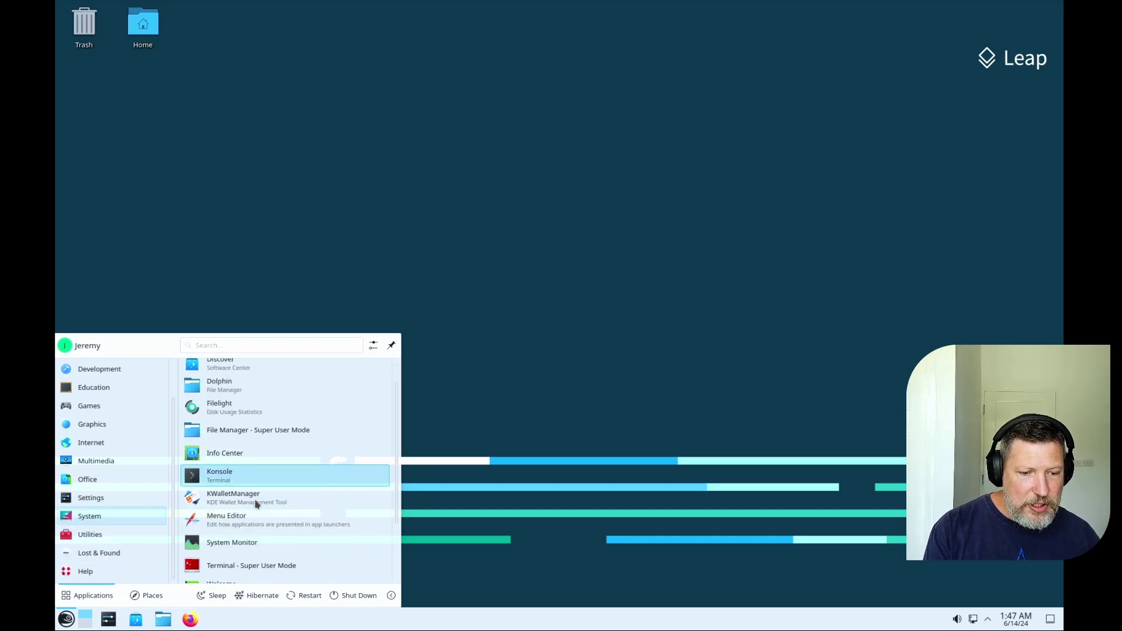
- Open YaST software management from the application launcher and search the packages for gimp
{"action": "left_click", "coordinate": [232, 571]}
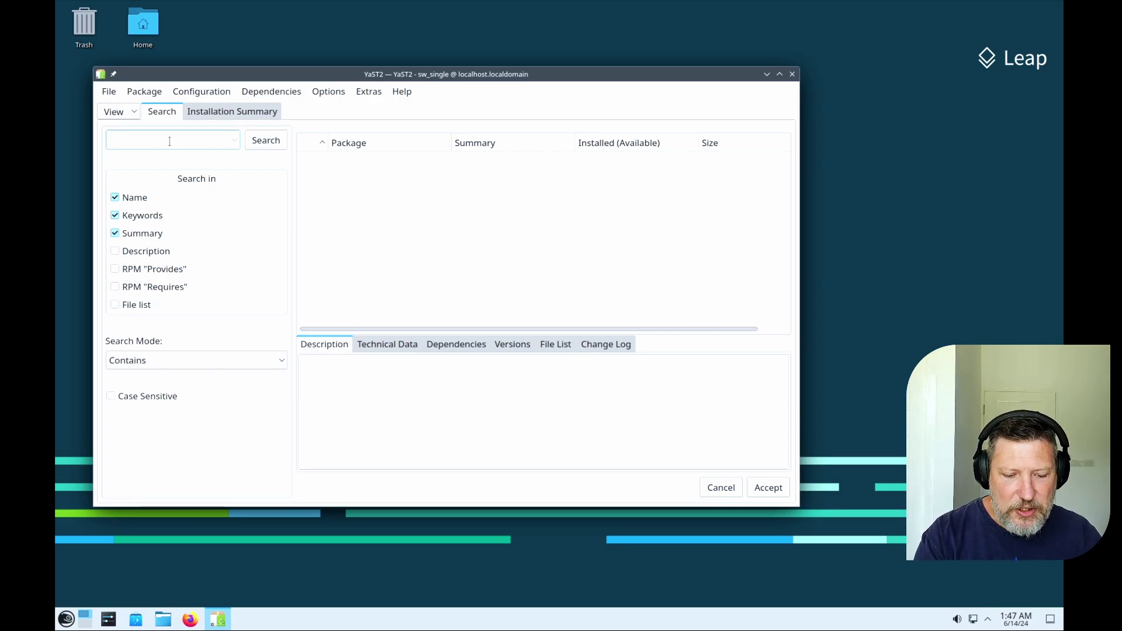
{"action": "type", "text": "gimp"}
{"action": "key", "text": "Return"}
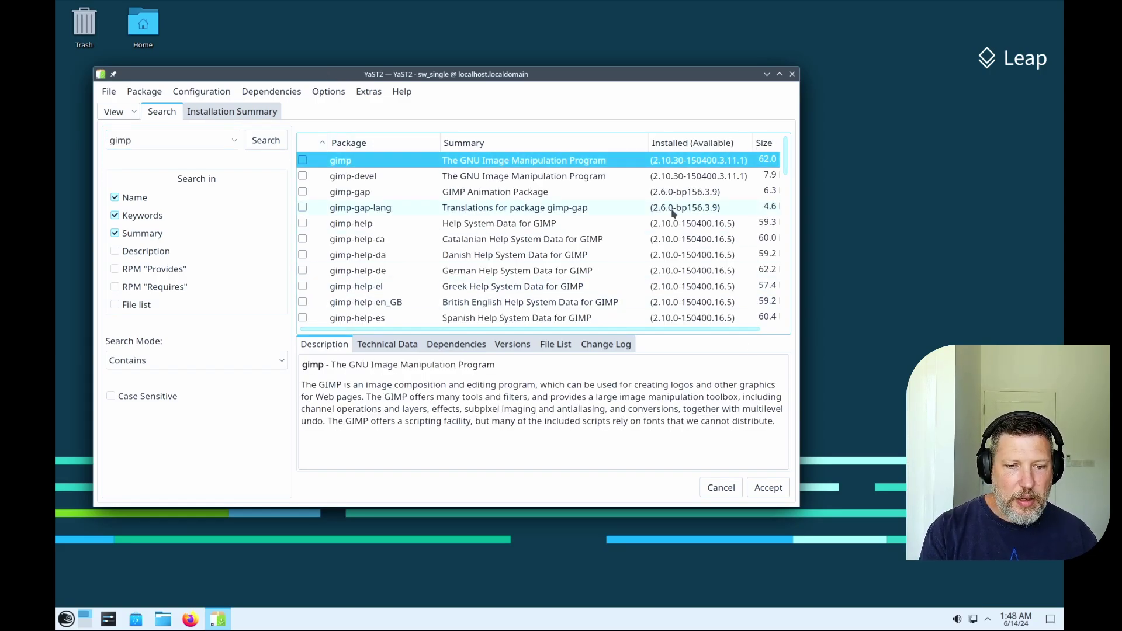
- Install the gimp package, accepting the automatic dependency changes, and finish the installation report
{"action": "left_click", "coordinate": [302, 161]}
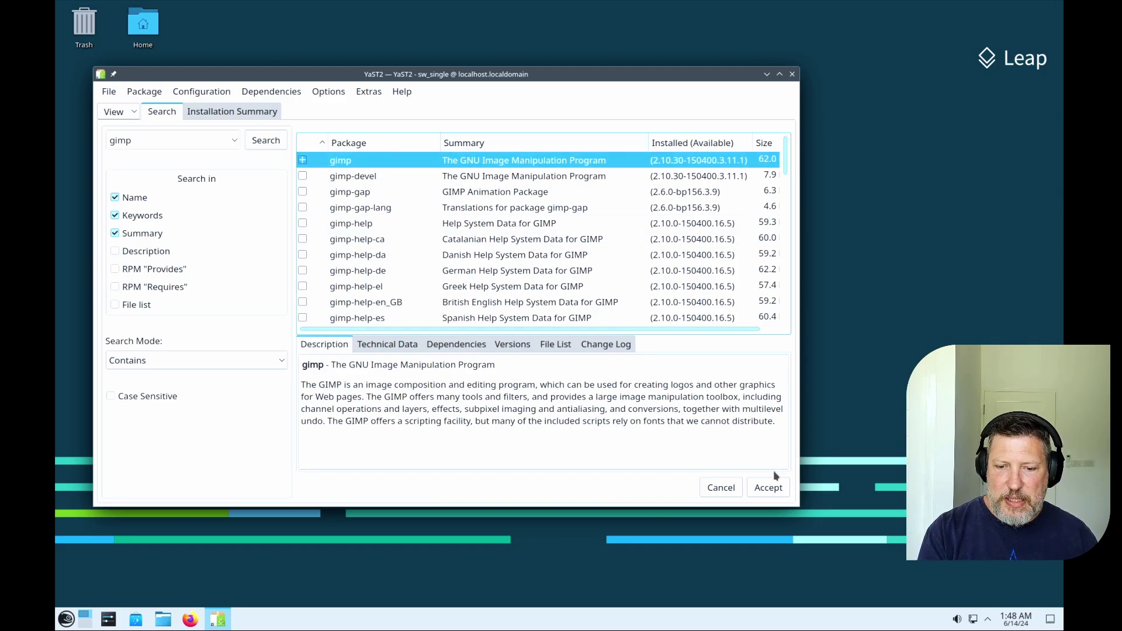
{"action": "left_click", "coordinate": [770, 491]}
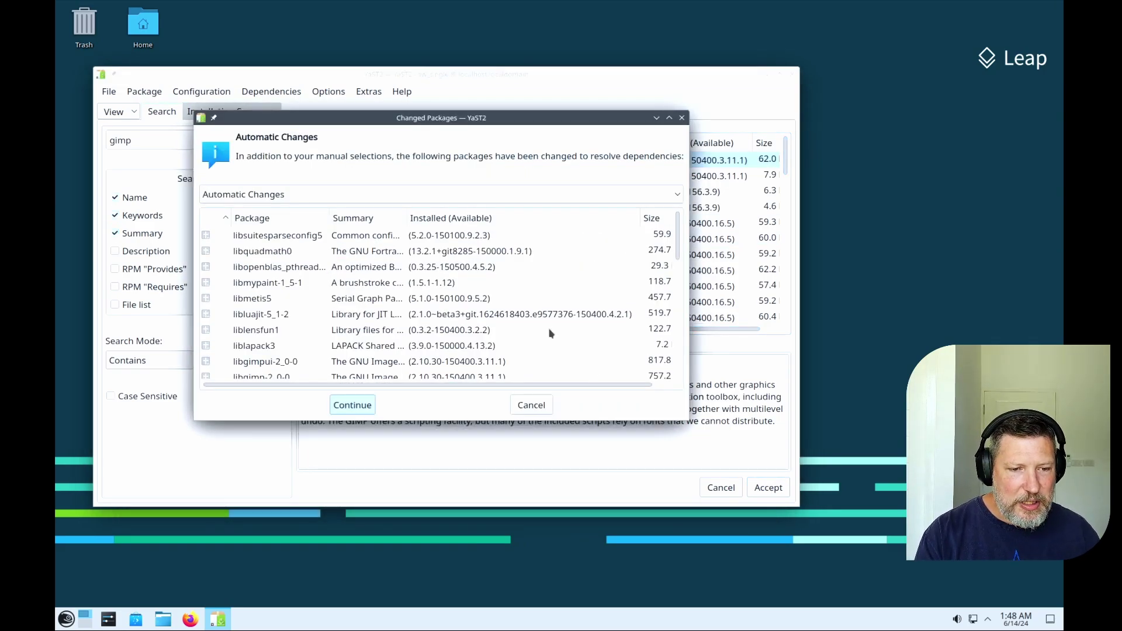
{"action": "scroll", "coordinate": [412, 225], "scroll_direction": "down", "scroll_amount": 3}
{"action": "scroll", "coordinate": [413, 225], "scroll_direction": "up", "scroll_amount": 3}
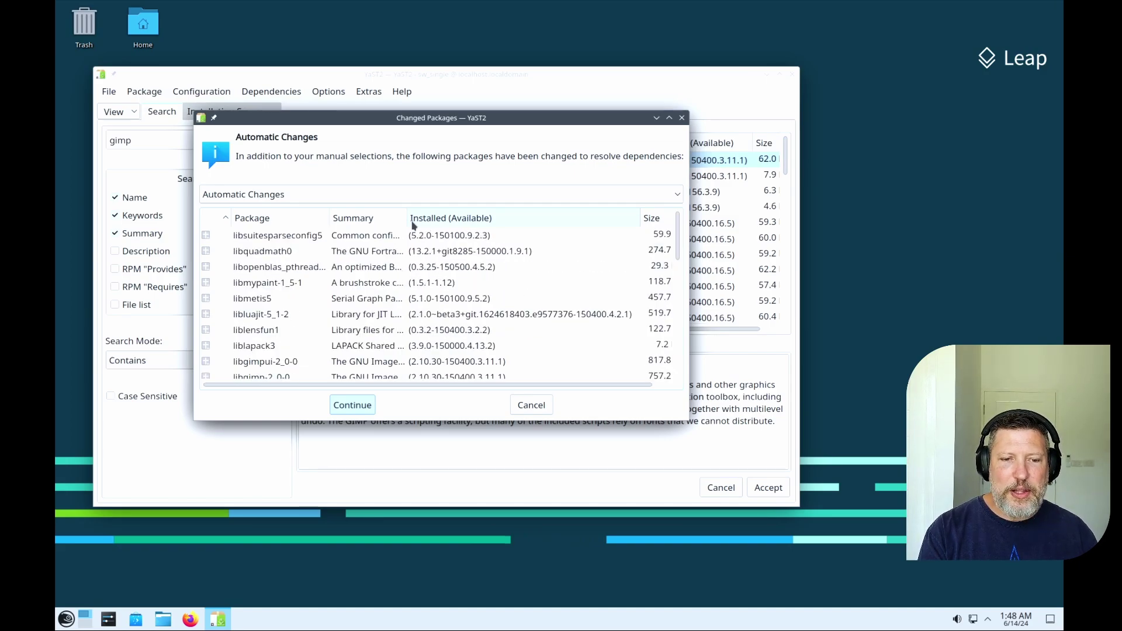
{"action": "left_click", "coordinate": [353, 405]}
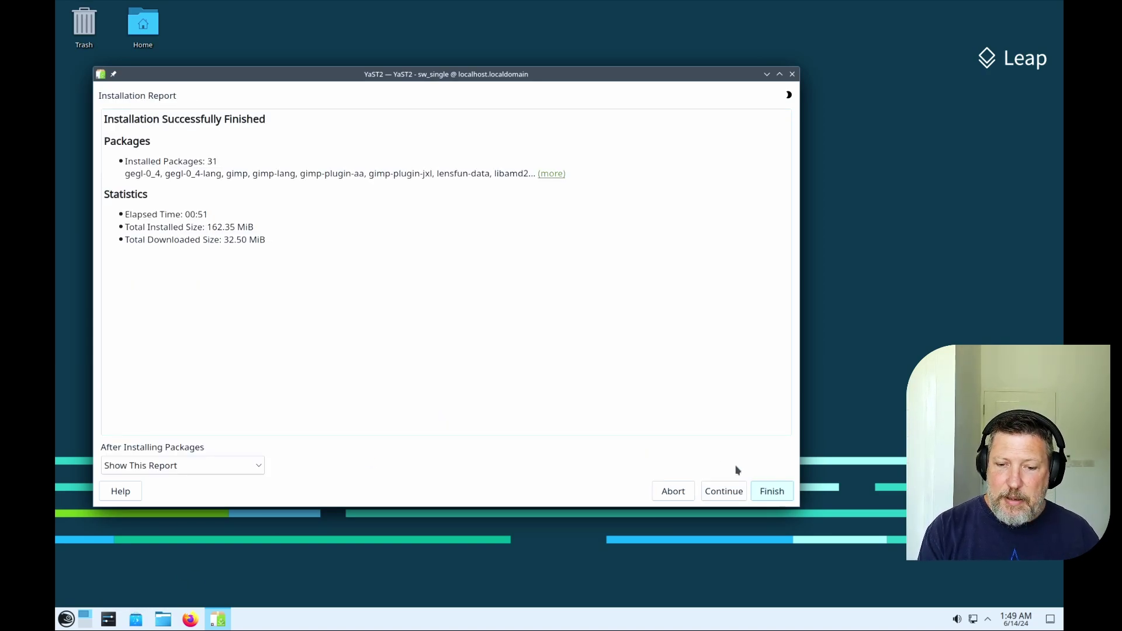
{"action": "left_click", "coordinate": [772, 494]}
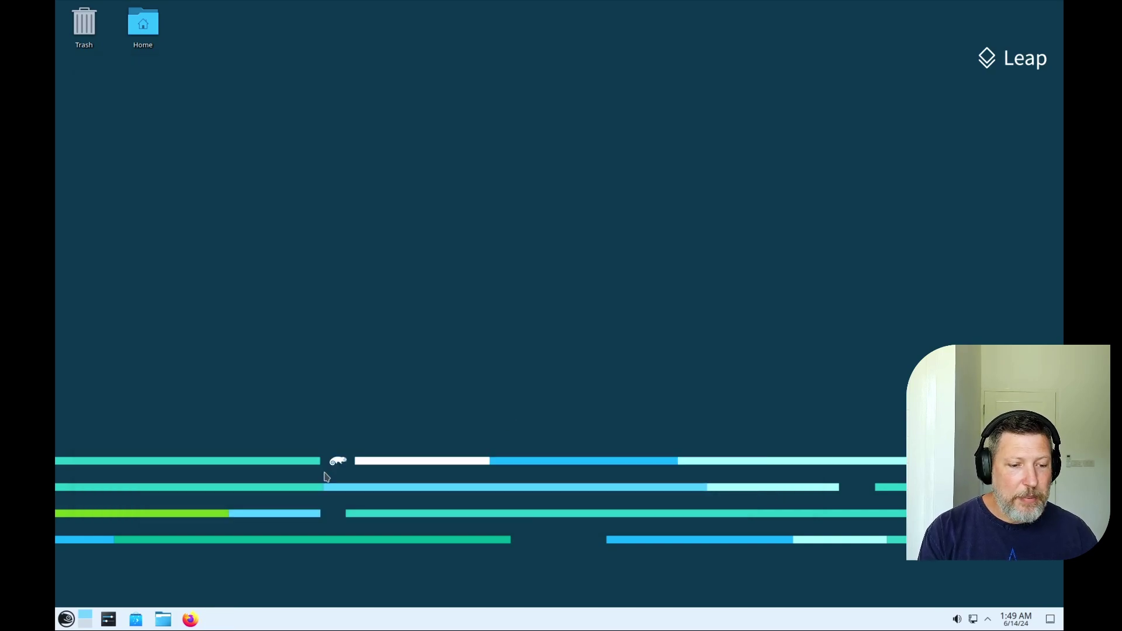
- Find gimp in the application launcher, start it to check that it runs, and quit it
{"action": "left_click", "coordinate": [66, 621]}
{"action": "left_click", "coordinate": [102, 390]}
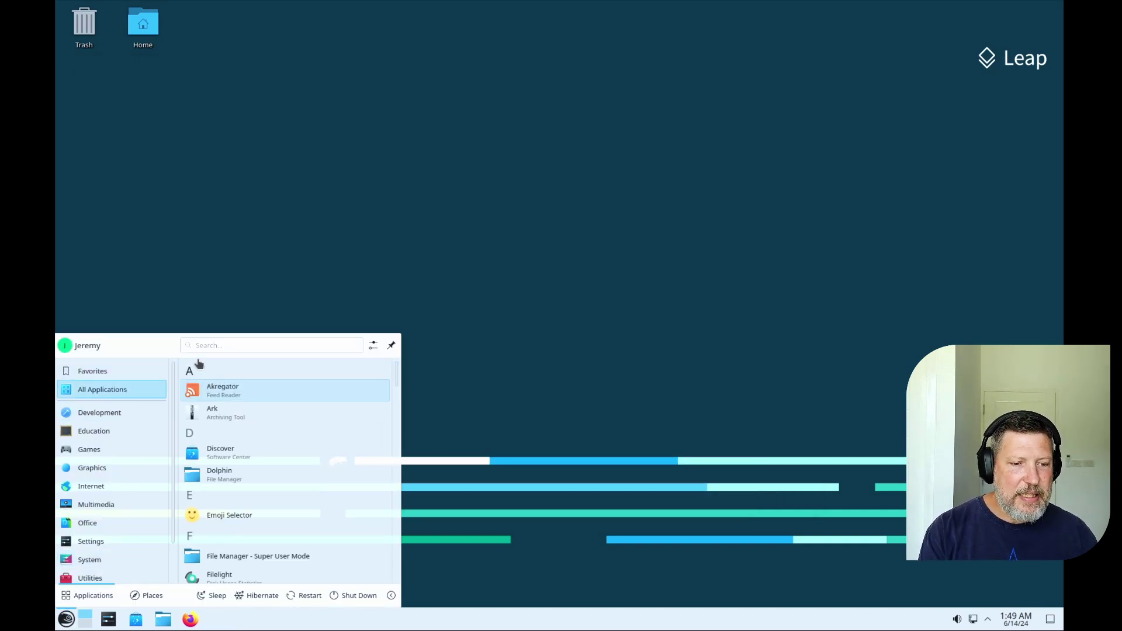
{"action": "type", "text": "gimp"}
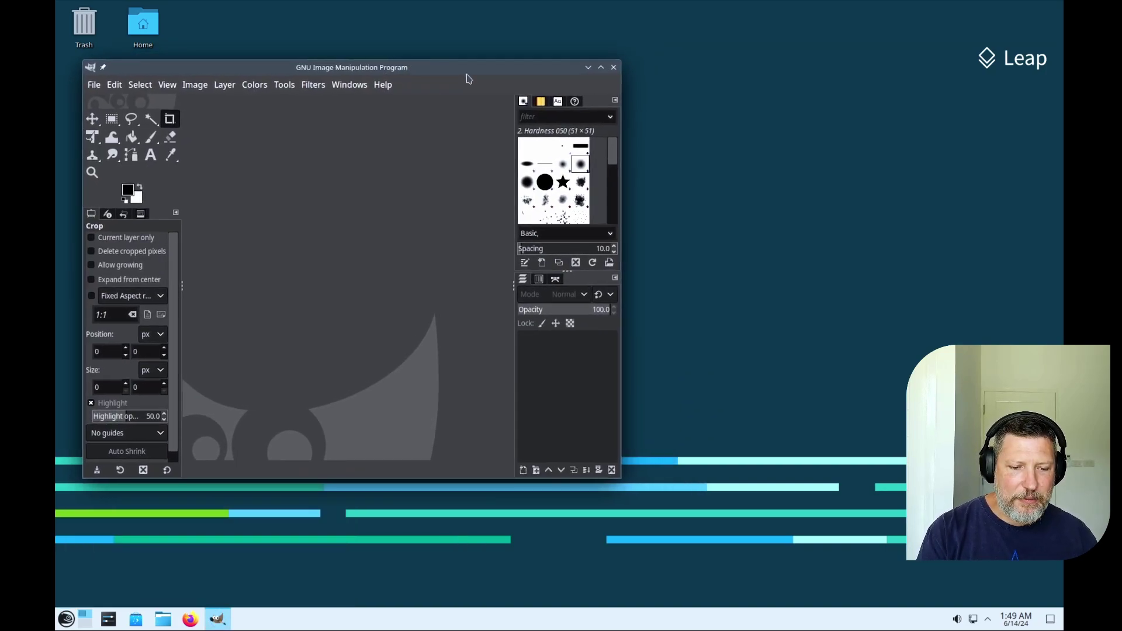
{"action": "key", "text": "ctrl+q"}
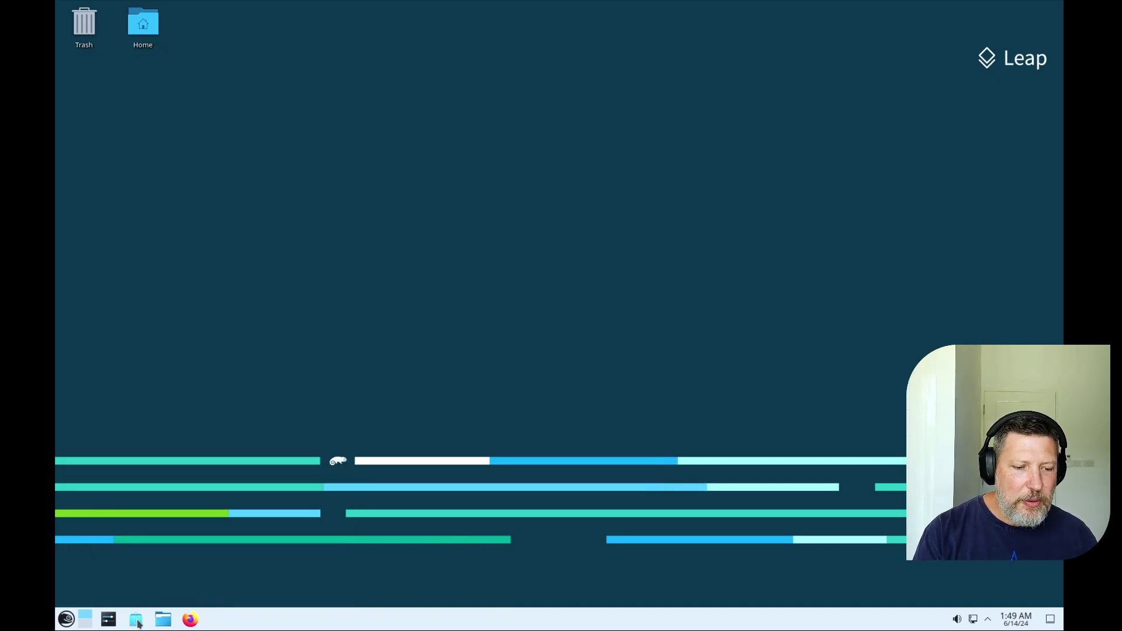
- Open Discover, add Flathub as a Flatpak source in its settings, and review the software sources
{"action": "left_click", "coordinate": [136, 621]}
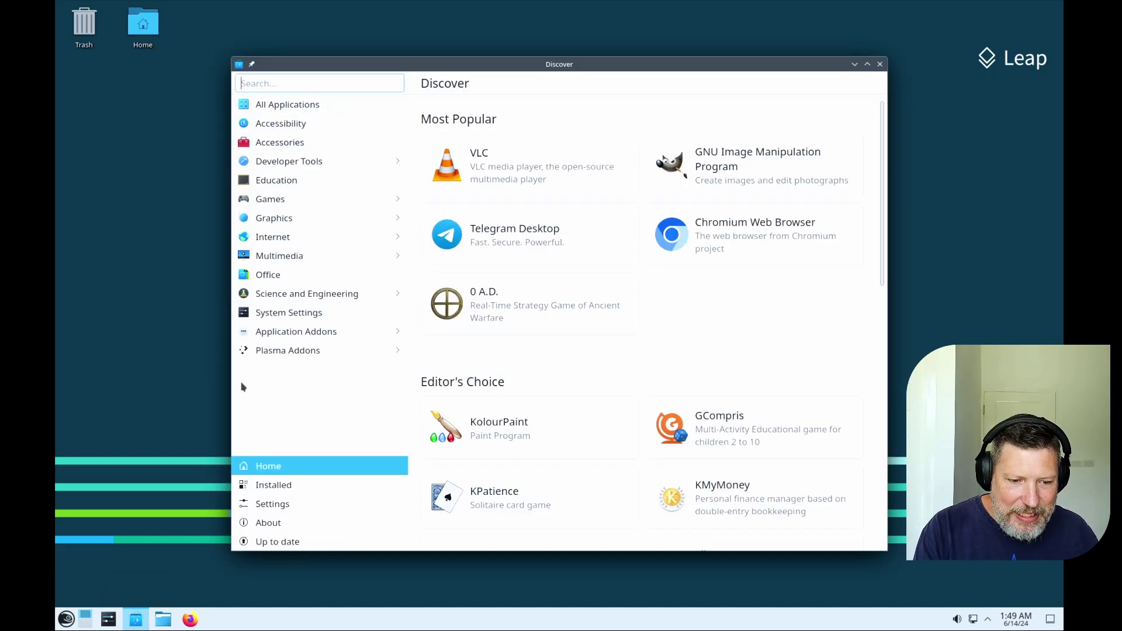
{"action": "left_click", "coordinate": [267, 506]}
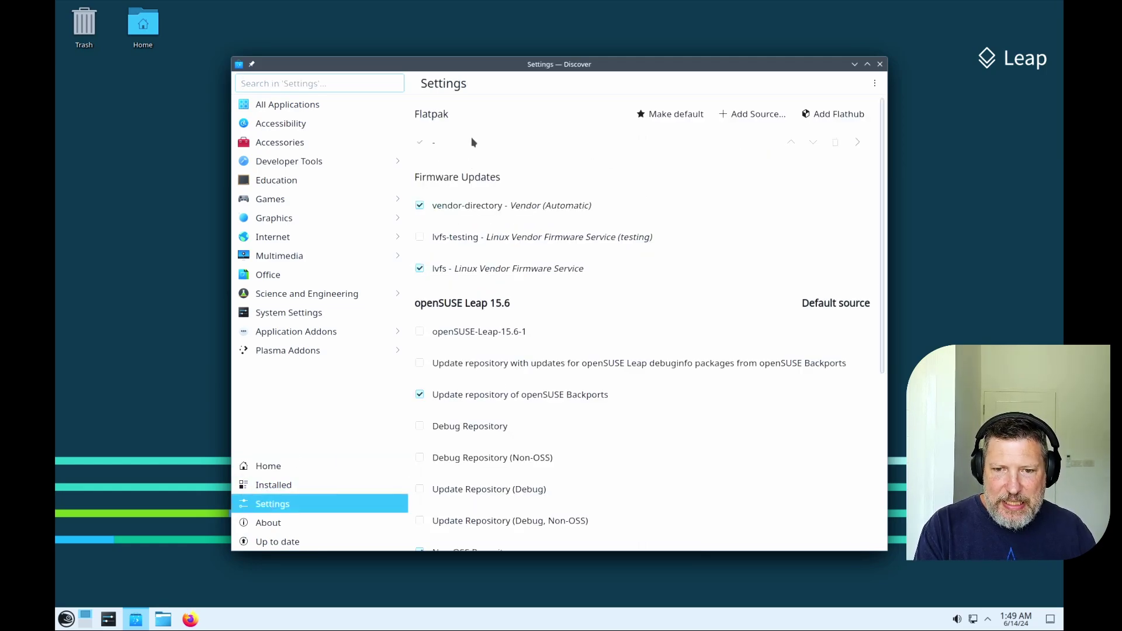
{"action": "left_click", "coordinate": [839, 115]}
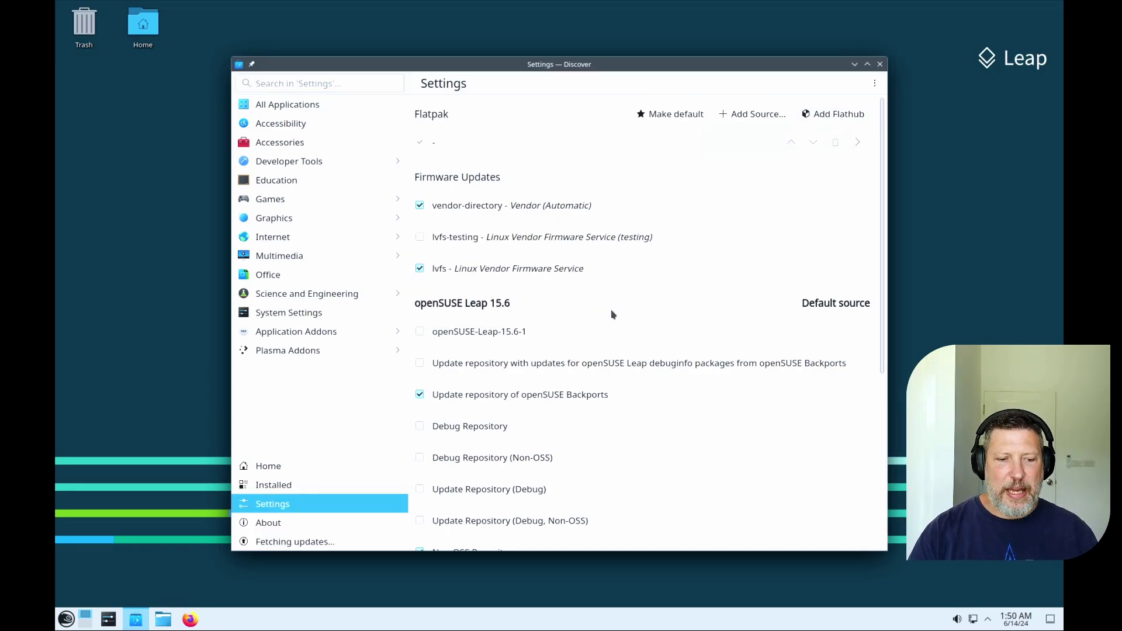
{"action": "scroll", "coordinate": [613, 315], "scroll_direction": "down", "scroll_amount": 8}
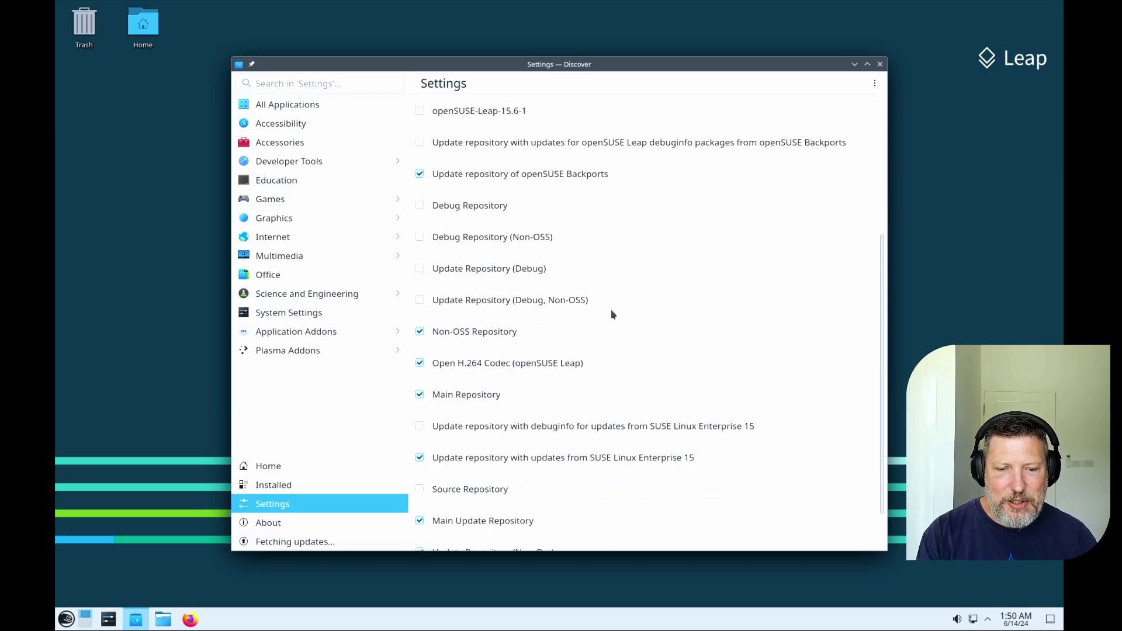
{"action": "scroll", "coordinate": [612, 315], "scroll_direction": "up", "scroll_amount": 5}
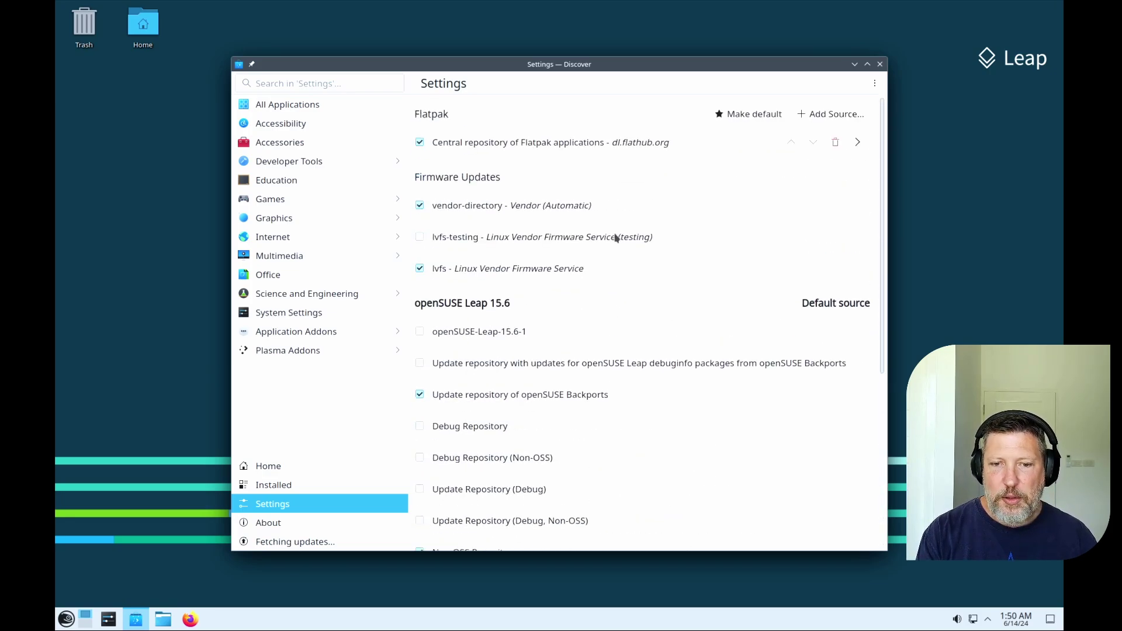
- Search all applications in Discover for gimp and check the sources offered for GNU Image Manipulation Program
{"action": "key", "text": "alt+Left"}
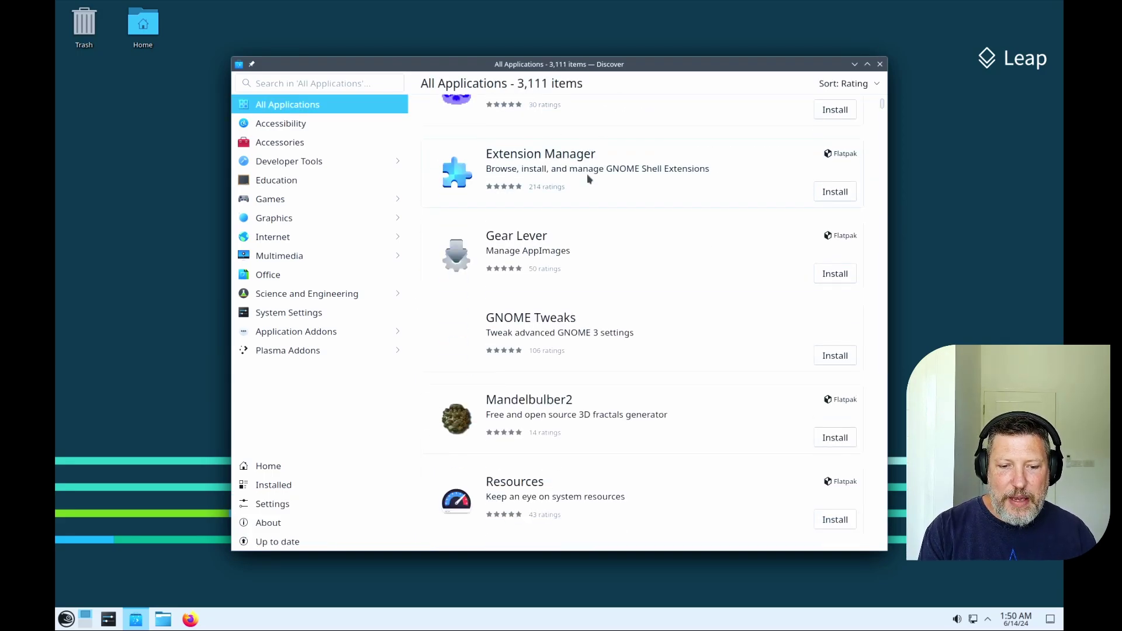
{"action": "type", "text": "gimp"}
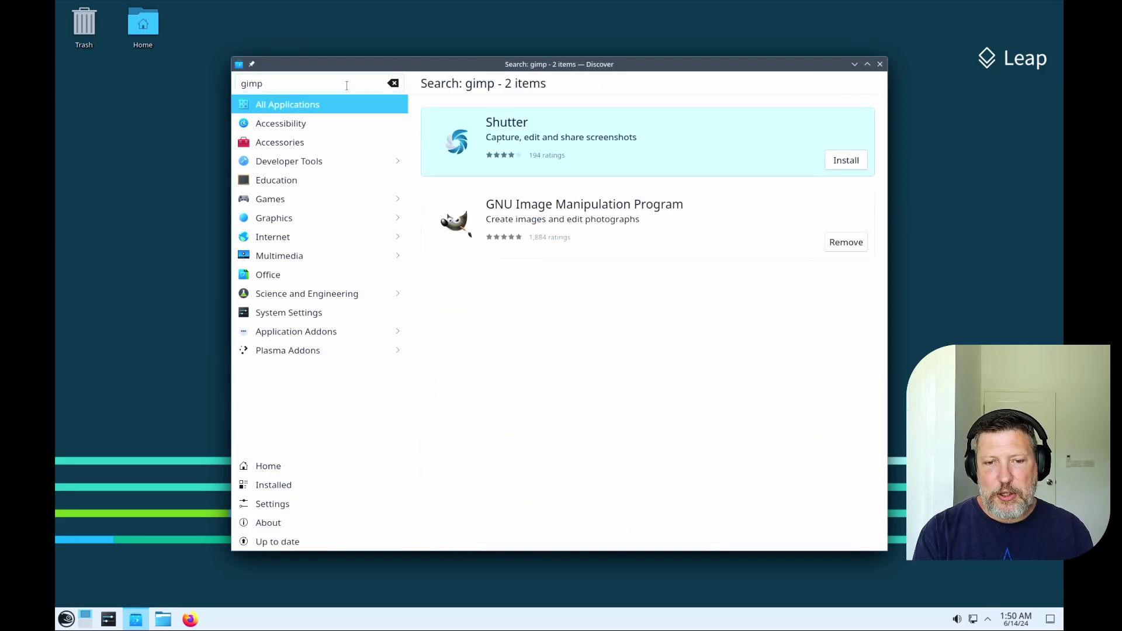
{"action": "left_click", "coordinate": [643, 217]}
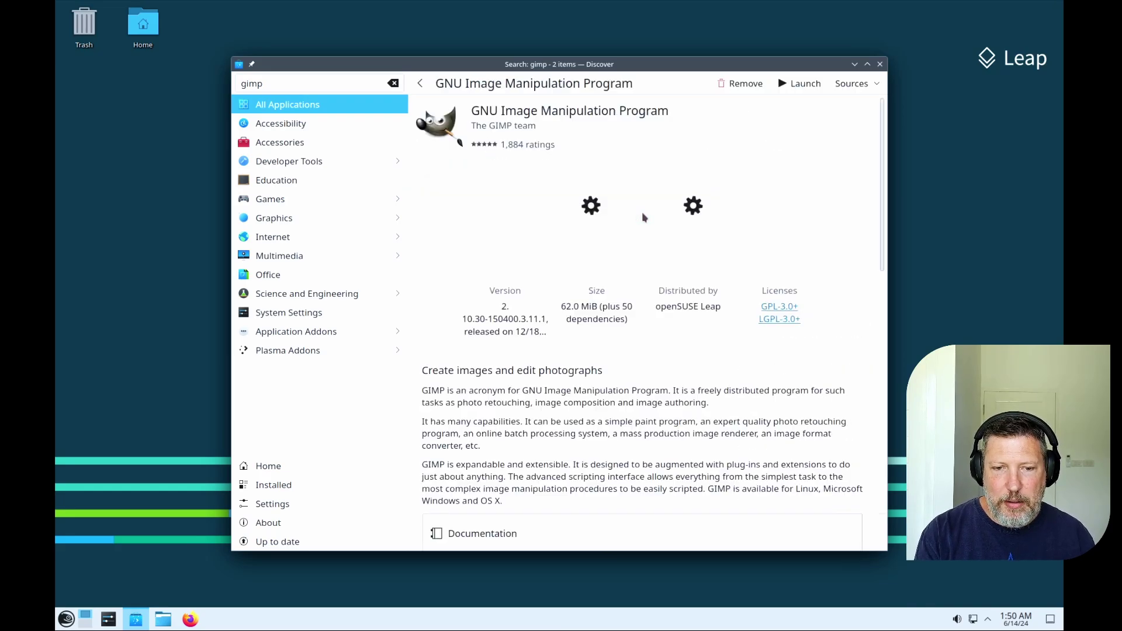
{"action": "left_click", "coordinate": [852, 83]}
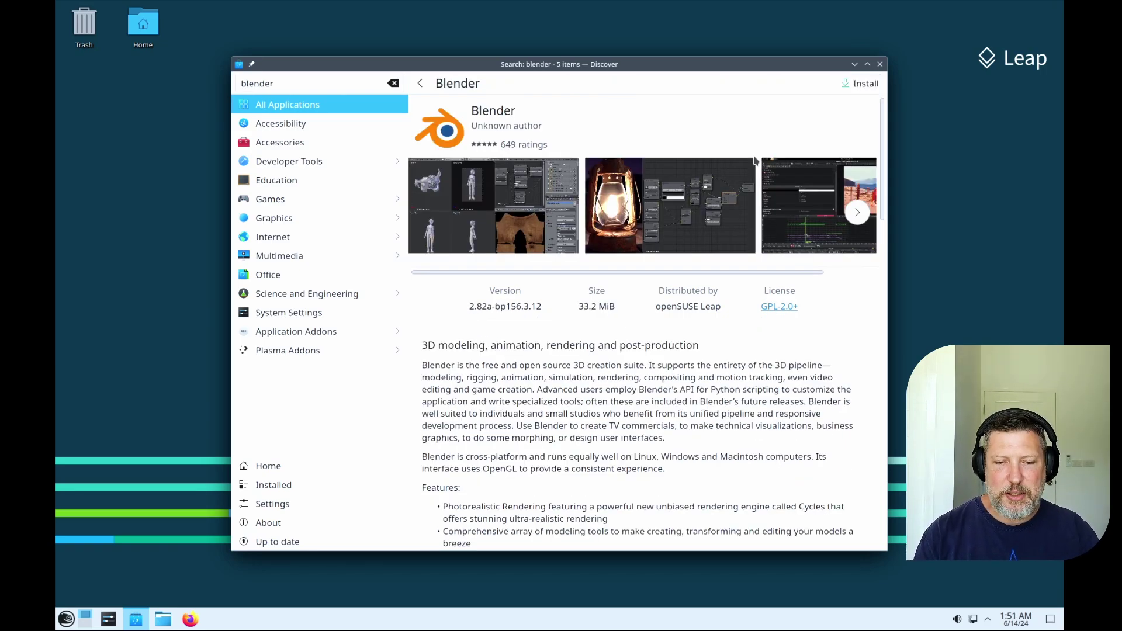
- Compare the openSUSE Leap and Flatpak packages of Blender in the blender search results
{"action": "left_click", "coordinate": [420, 86]}
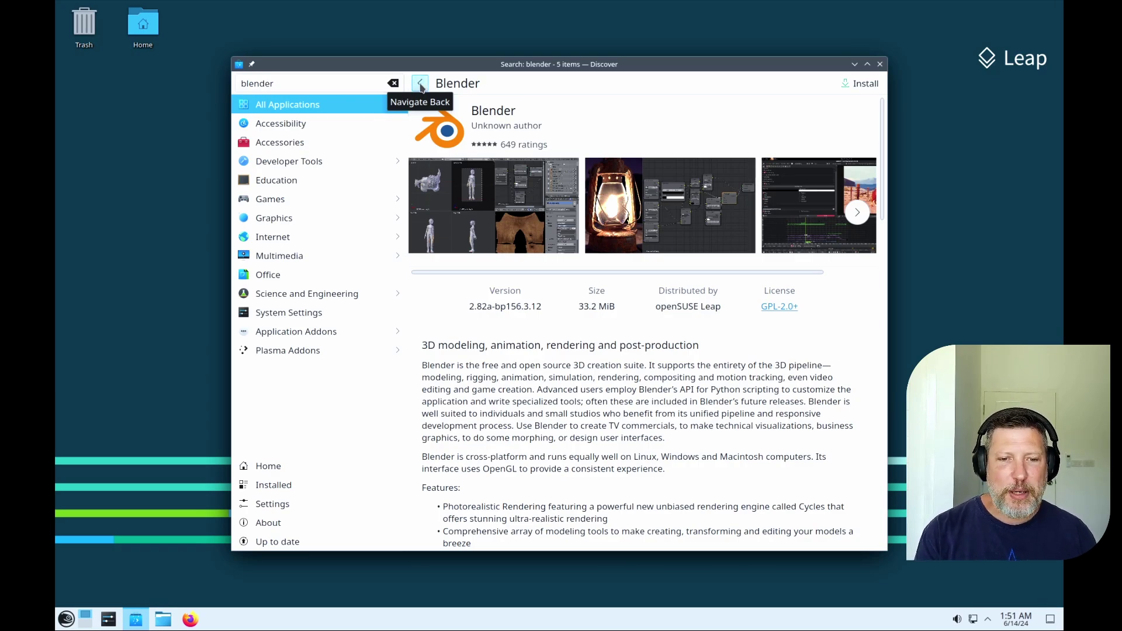
{"action": "left_click", "coordinate": [557, 464]}
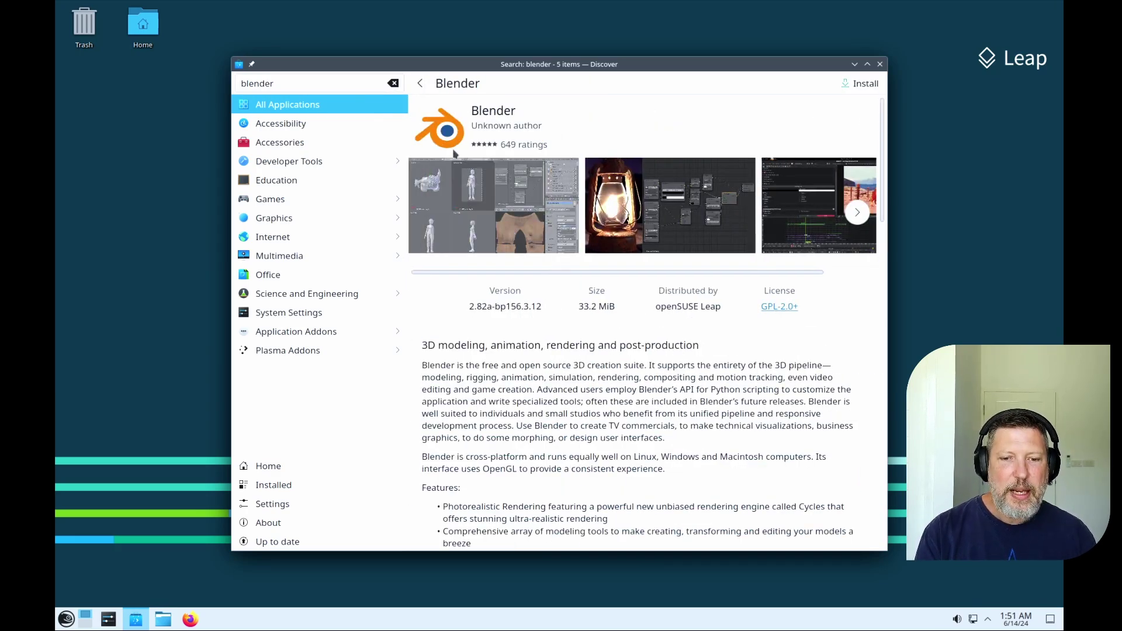
{"action": "left_click", "coordinate": [421, 86]}
{"action": "left_click", "coordinate": [570, 138]}
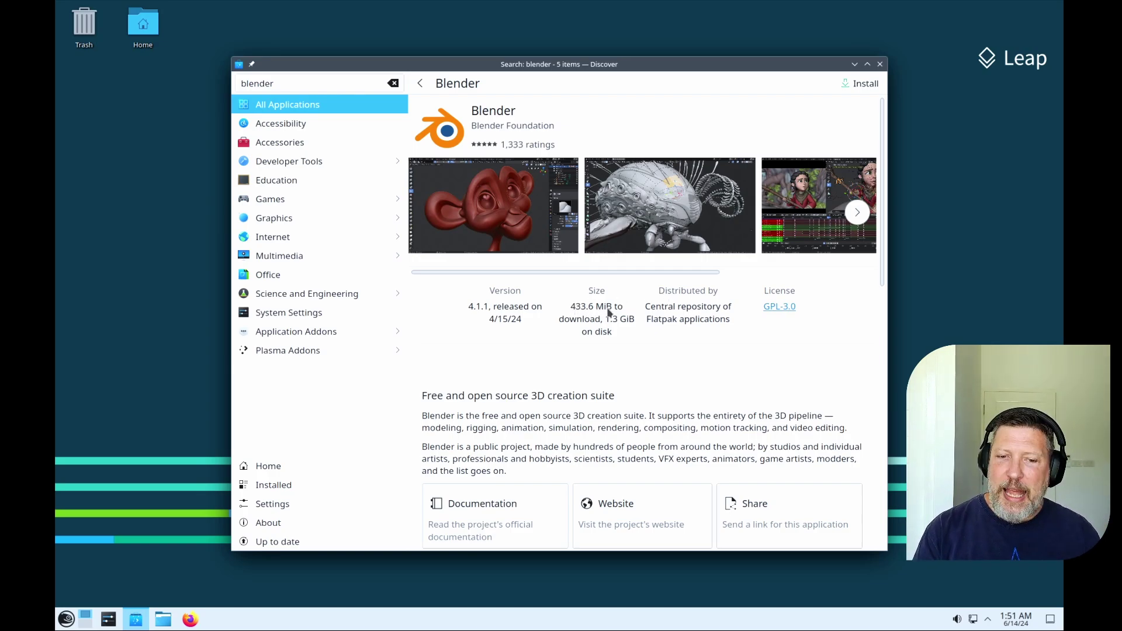
- Return to the search results, check the Flatpak source in Discover's settings, and close Discover
{"action": "left_click", "coordinate": [420, 84]}
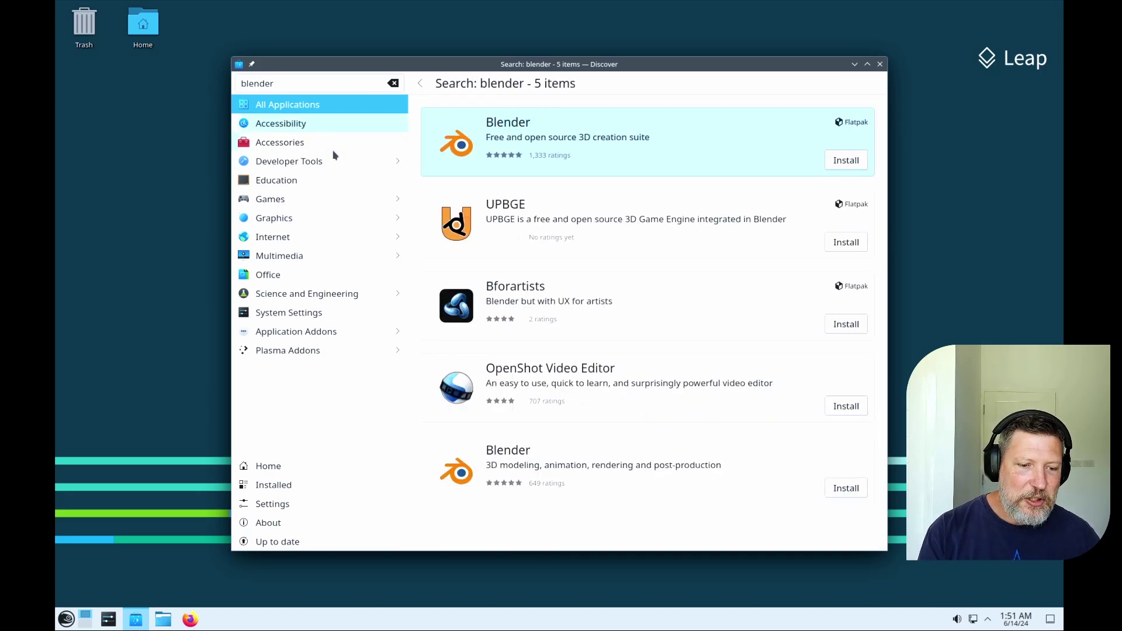
{"action": "left_click", "coordinate": [272, 506]}
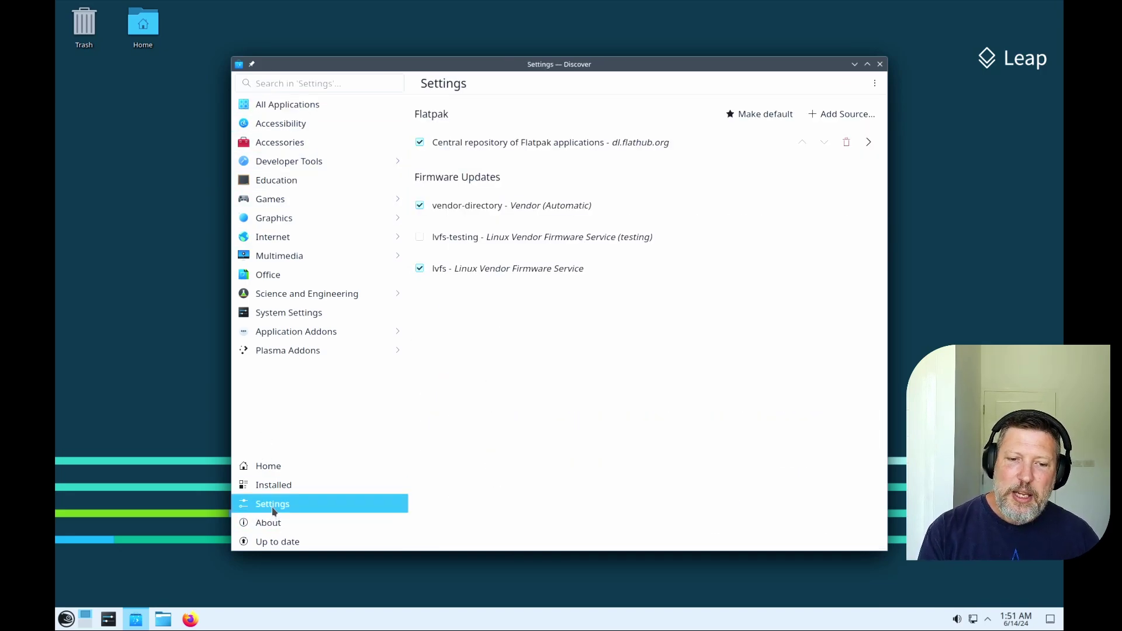
{"action": "left_click", "coordinate": [881, 65]}
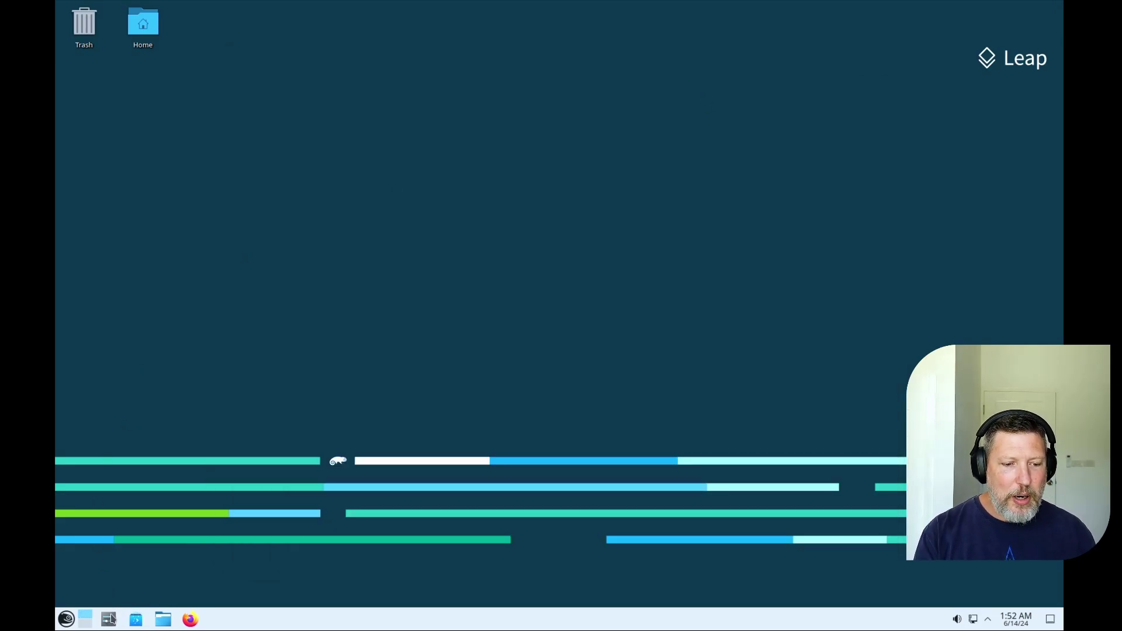
- Open the application launcher and browse its Internet and Multimedia categories
{"action": "left_click", "coordinate": [61, 623]}
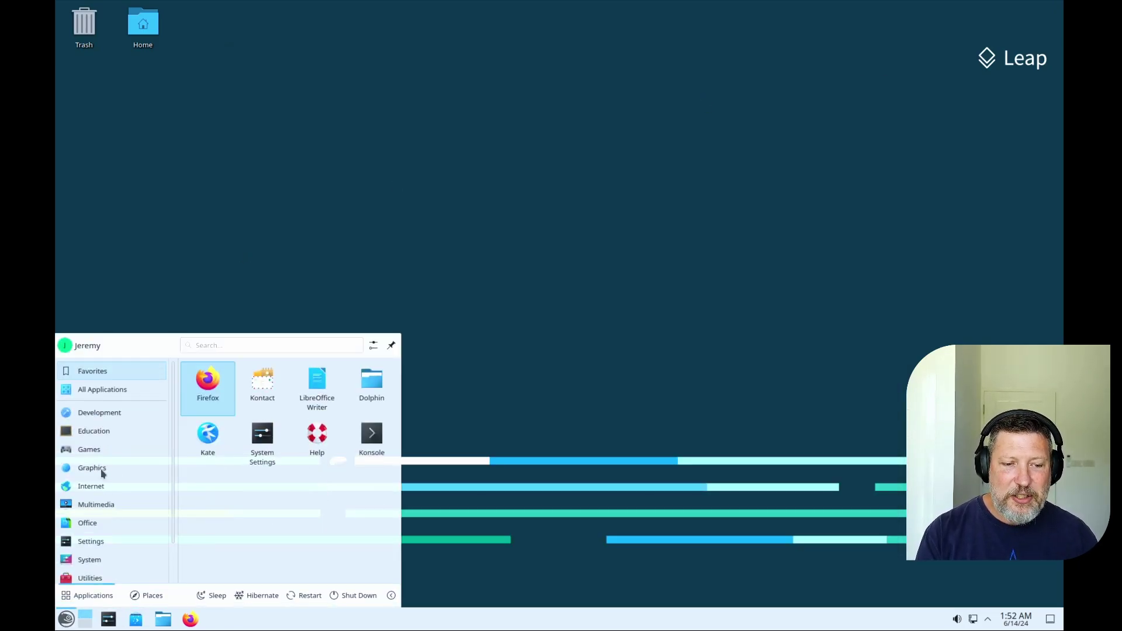
{"action": "left_click", "coordinate": [104, 488]}
{"action": "mouse_move", "coordinate": [106, 511]}
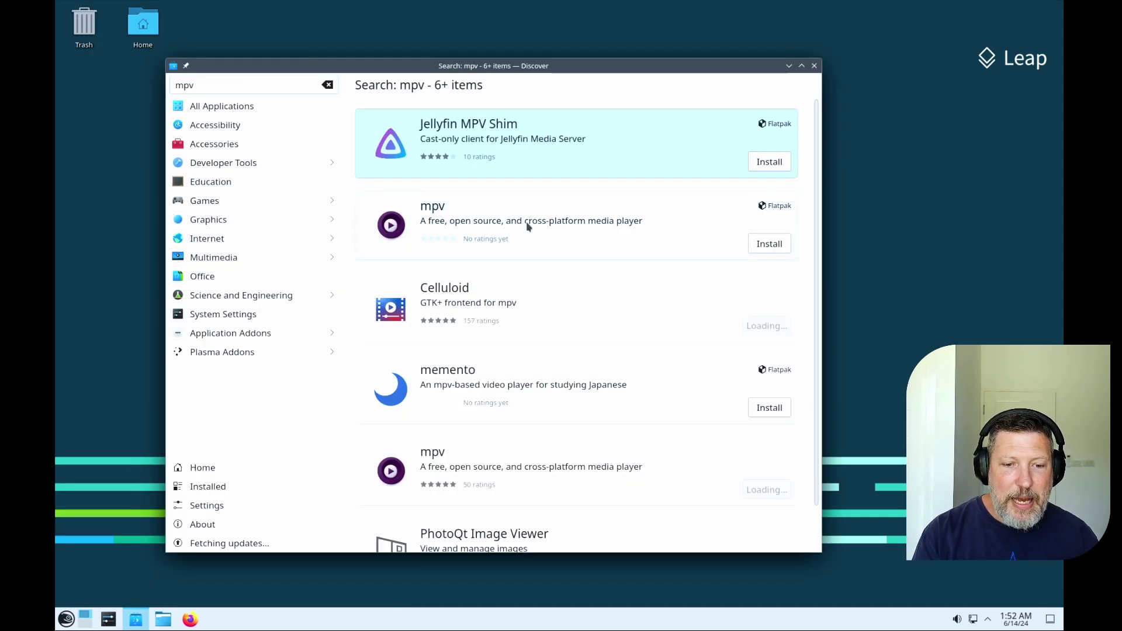
- Open mpv from the search results, install it from the openSUSE Leap source, and minimize Discover
{"action": "left_click", "coordinate": [528, 227]}
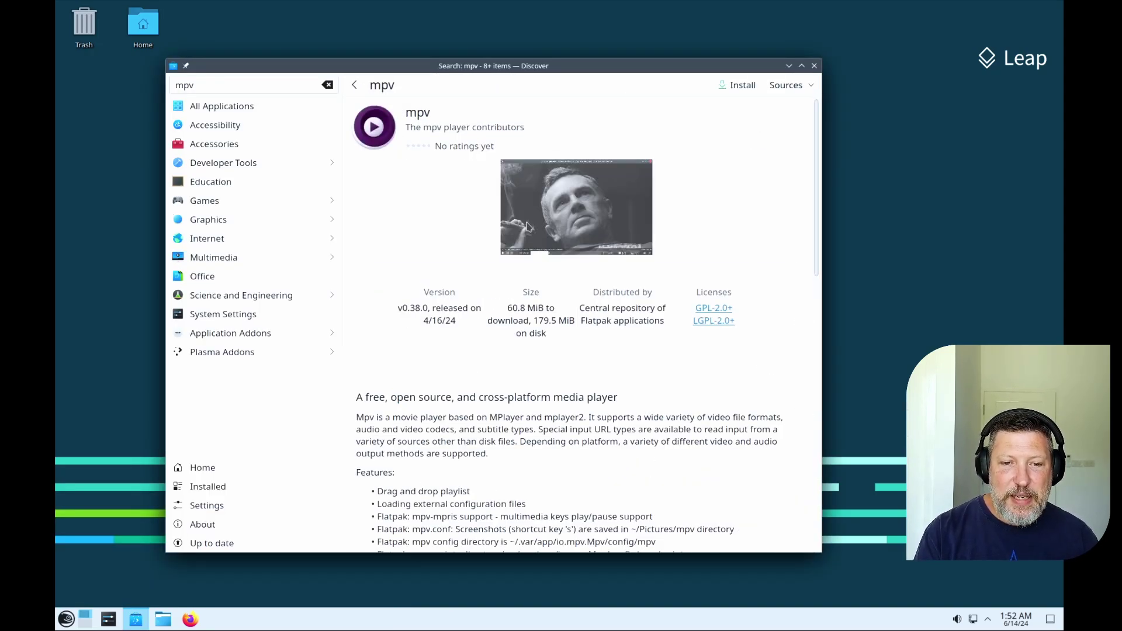
{"action": "left_click", "coordinate": [807, 86]}
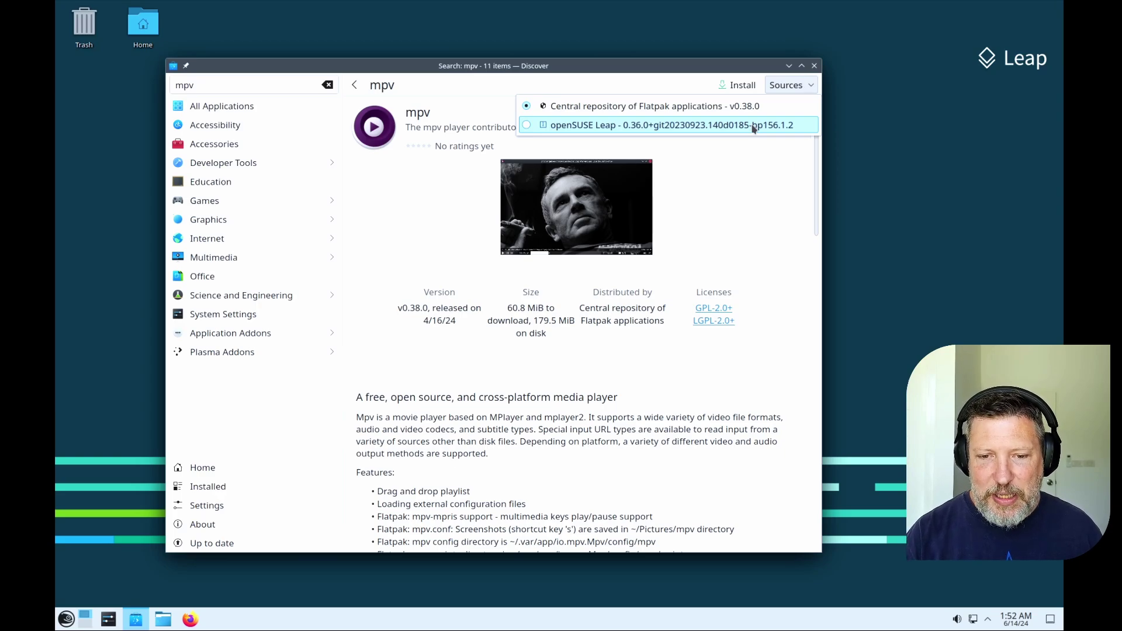
{"action": "left_click", "coordinate": [754, 125]}
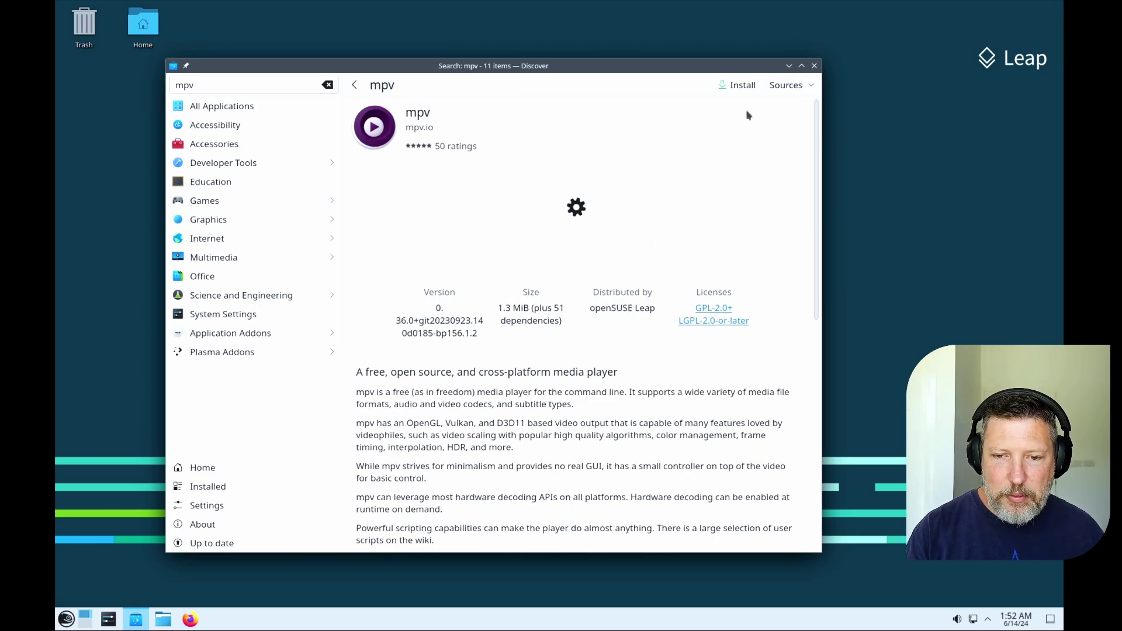
{"action": "left_click", "coordinate": [737, 84]}
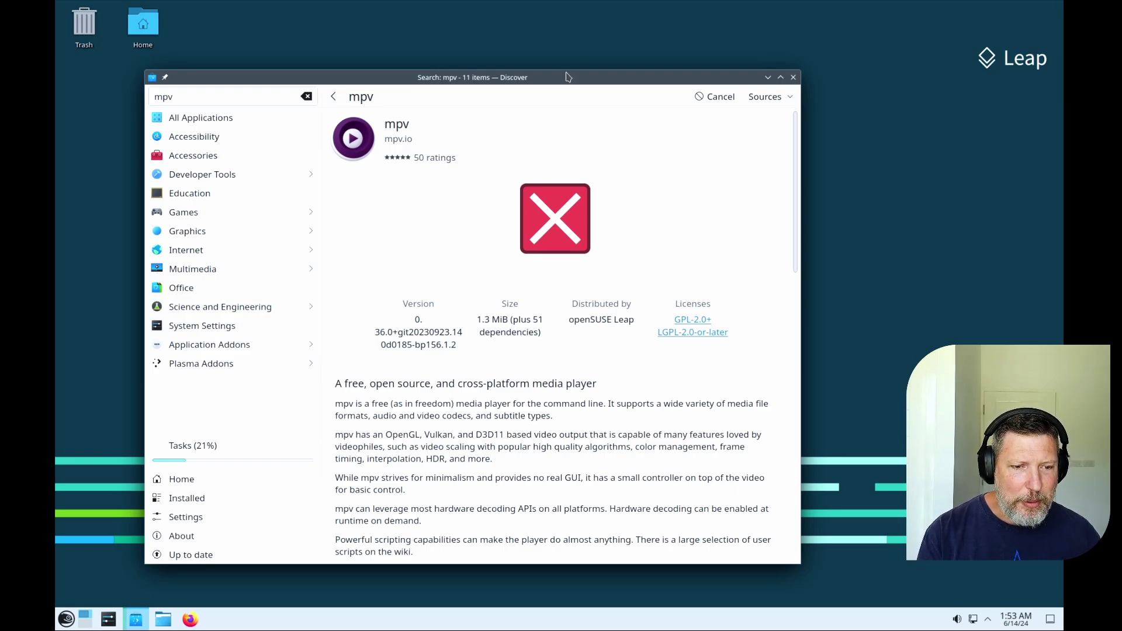
{"action": "left_click_drag", "start_coordinate": [533, 78], "coordinate": [496, 75]}
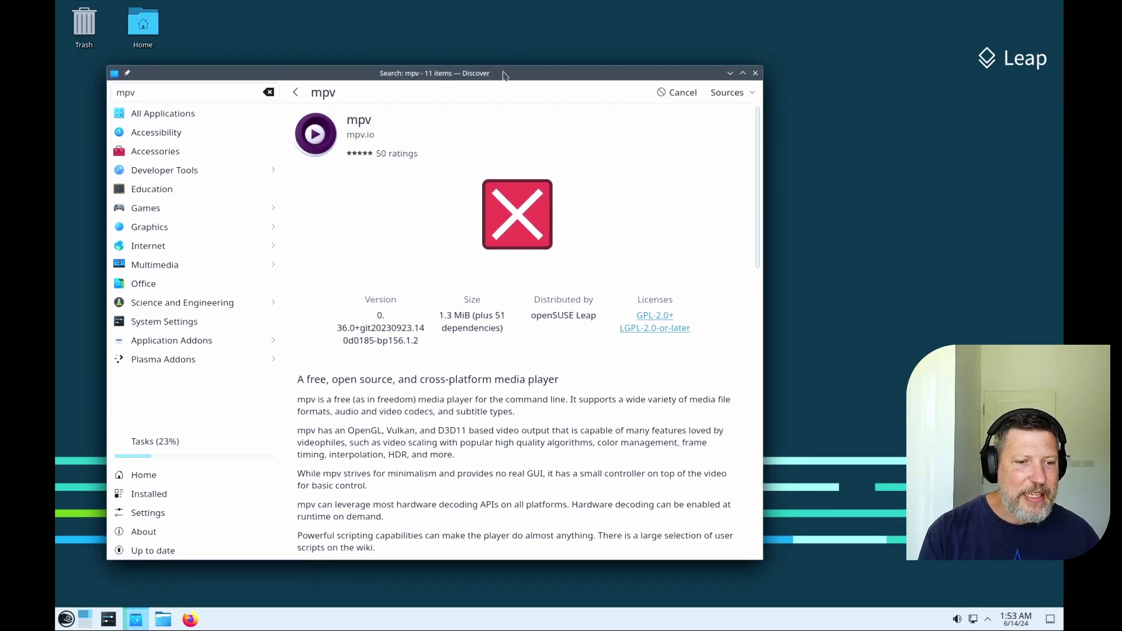
{"action": "left_click", "coordinate": [732, 74]}
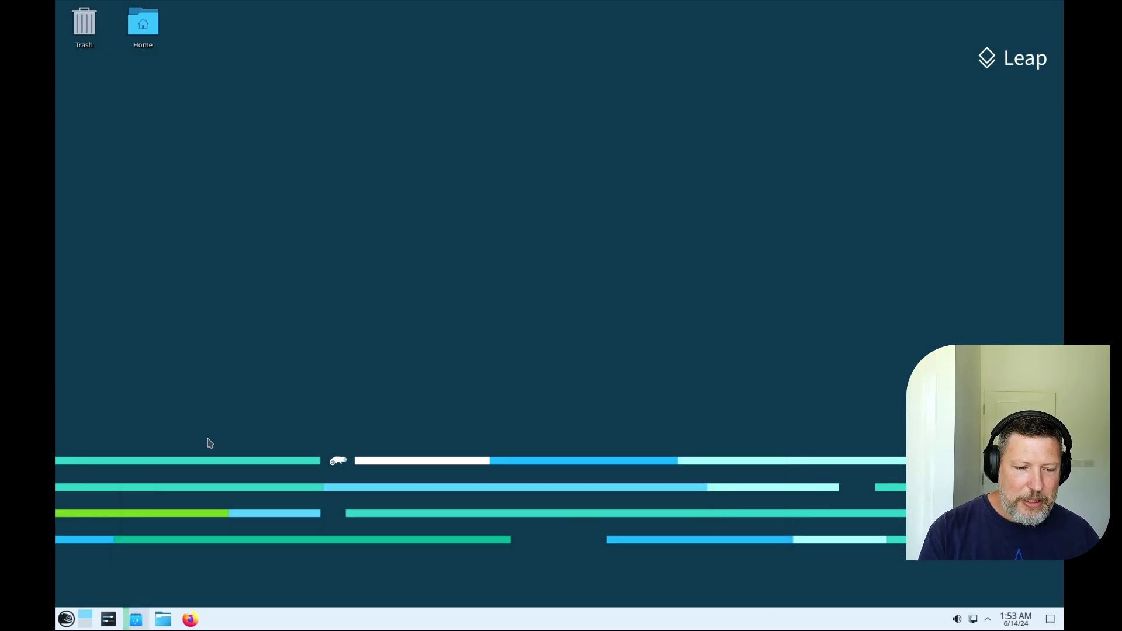
- Open the Home folder in Dolphin, narrow its Places sidebar, and close the file manager
{"action": "left_click", "coordinate": [165, 624]}
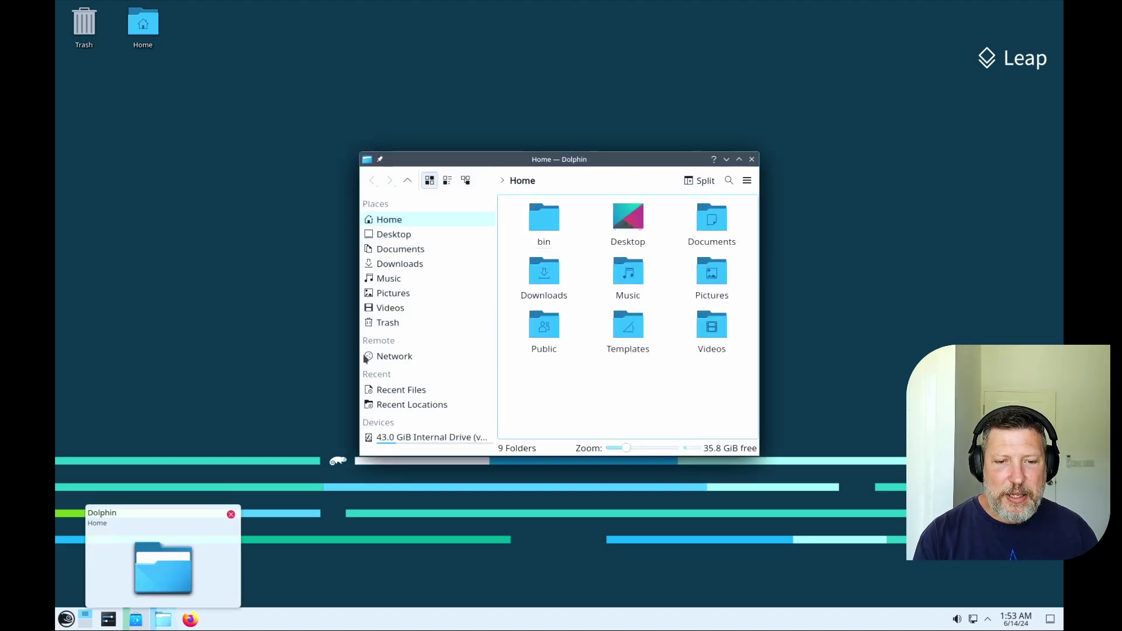
{"action": "left_click_drag", "start_coordinate": [499, 159], "coordinate": [341, 99]}
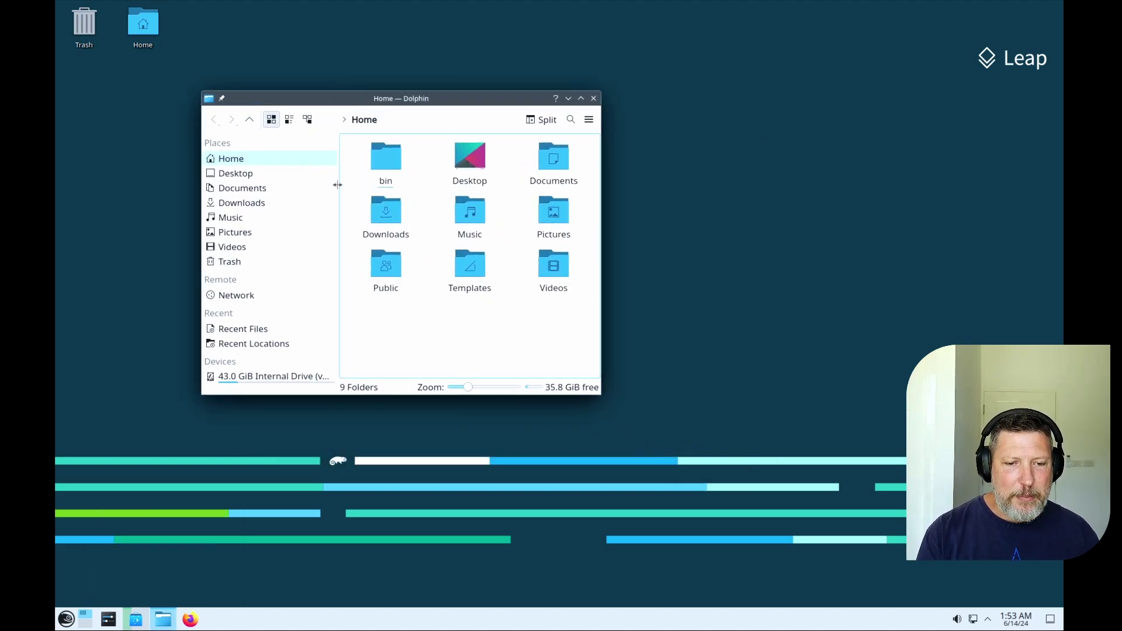
{"action": "left_click_drag", "start_coordinate": [338, 181], "coordinate": [290, 181]}
{"action": "left_click_drag", "start_coordinate": [567, 102], "coordinate": [546, 91]}
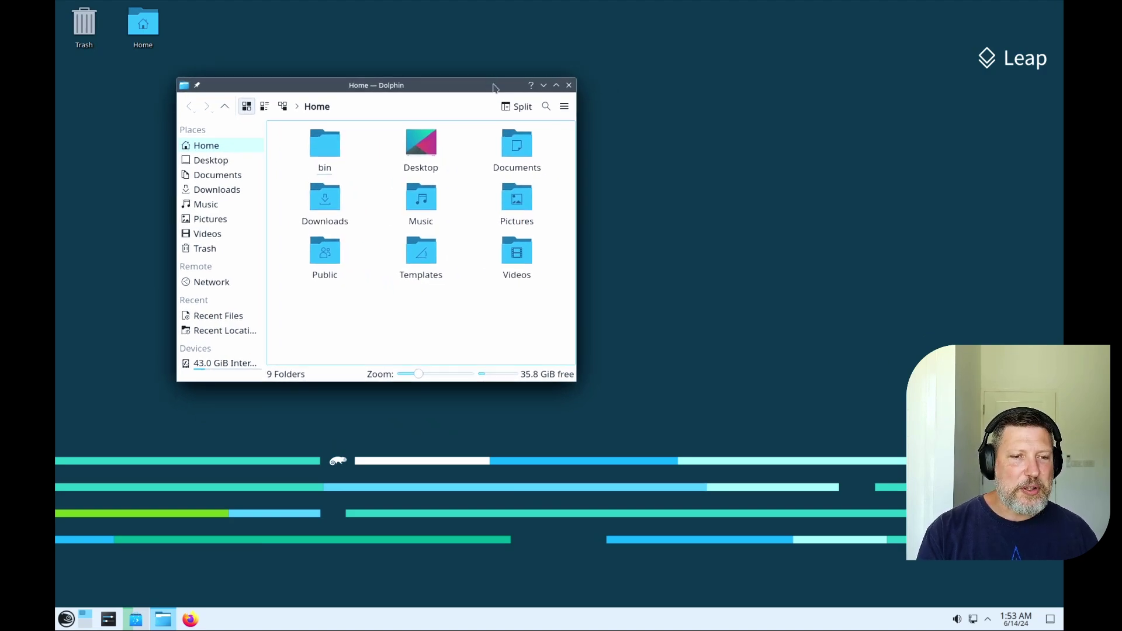
{"action": "left_click", "coordinate": [570, 87]}
- Browse the available desktop wallpapers and apply the Mountain wallpaper
{"action": "right_click", "coordinate": [468, 73]}
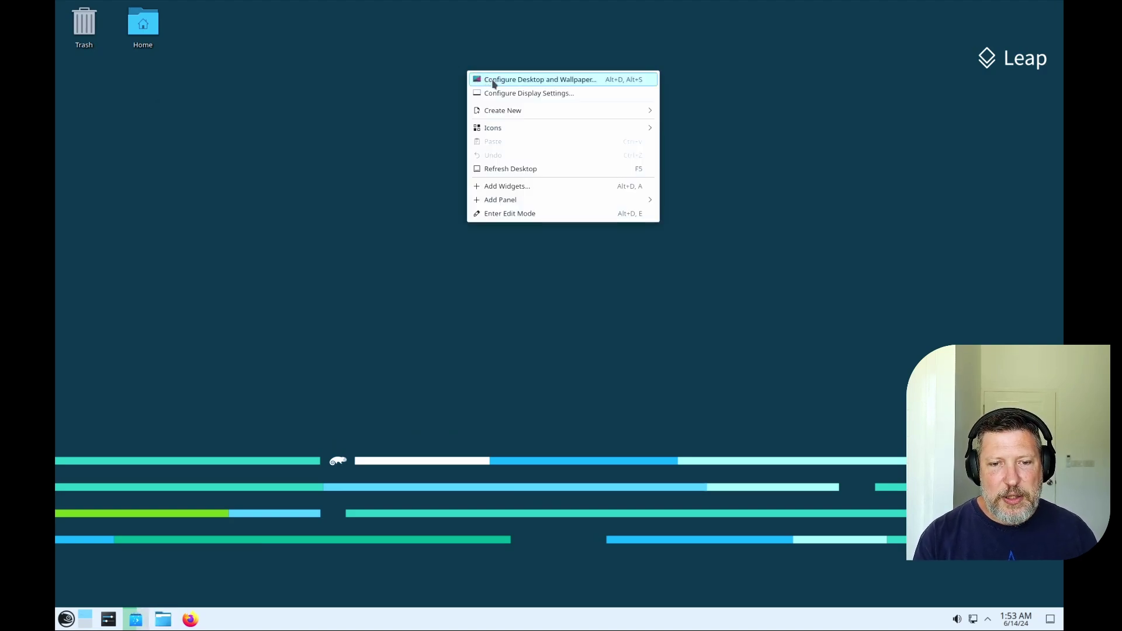
{"action": "left_click", "coordinate": [494, 84]}
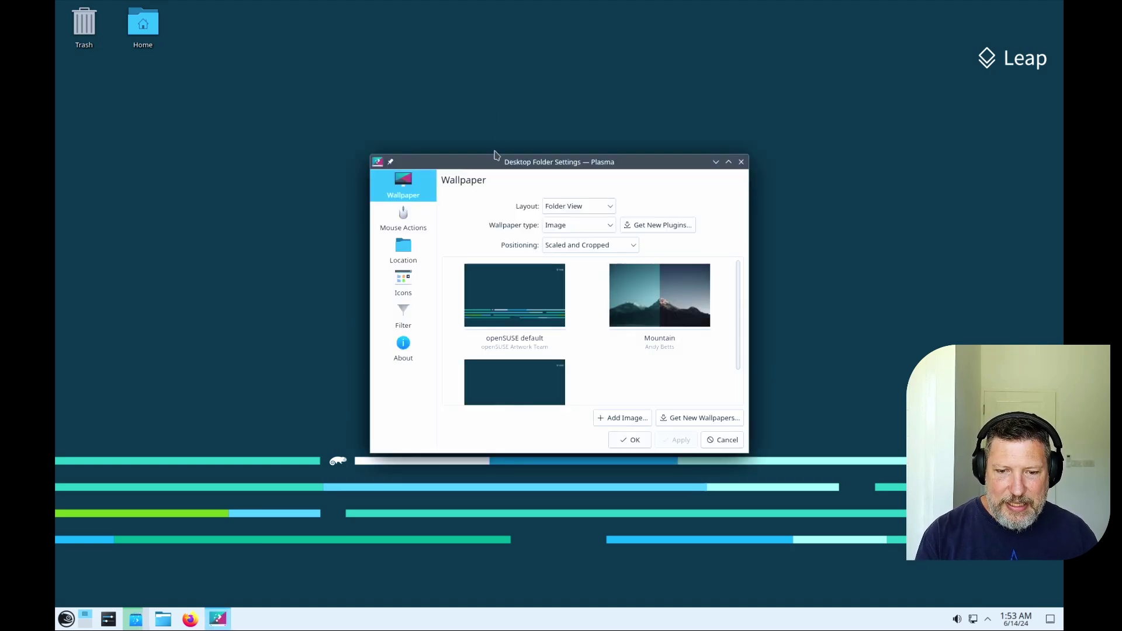
{"action": "scroll", "coordinate": [602, 352], "scroll_direction": "down", "scroll_amount": 1}
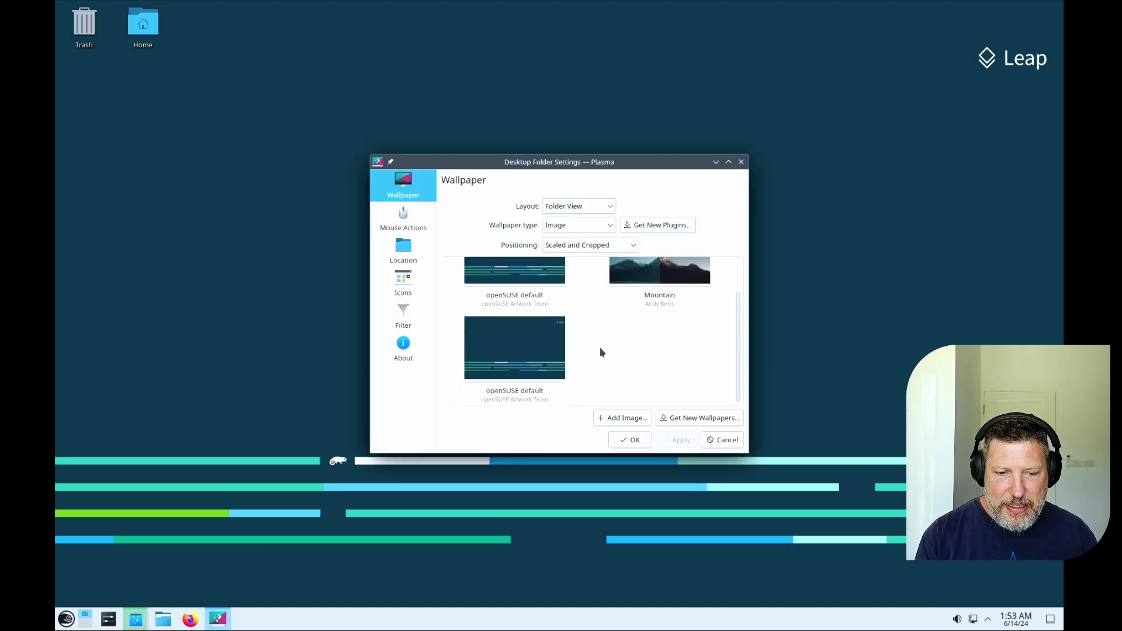
{"action": "scroll", "coordinate": [602, 353], "scroll_direction": "up", "scroll_amount": 1}
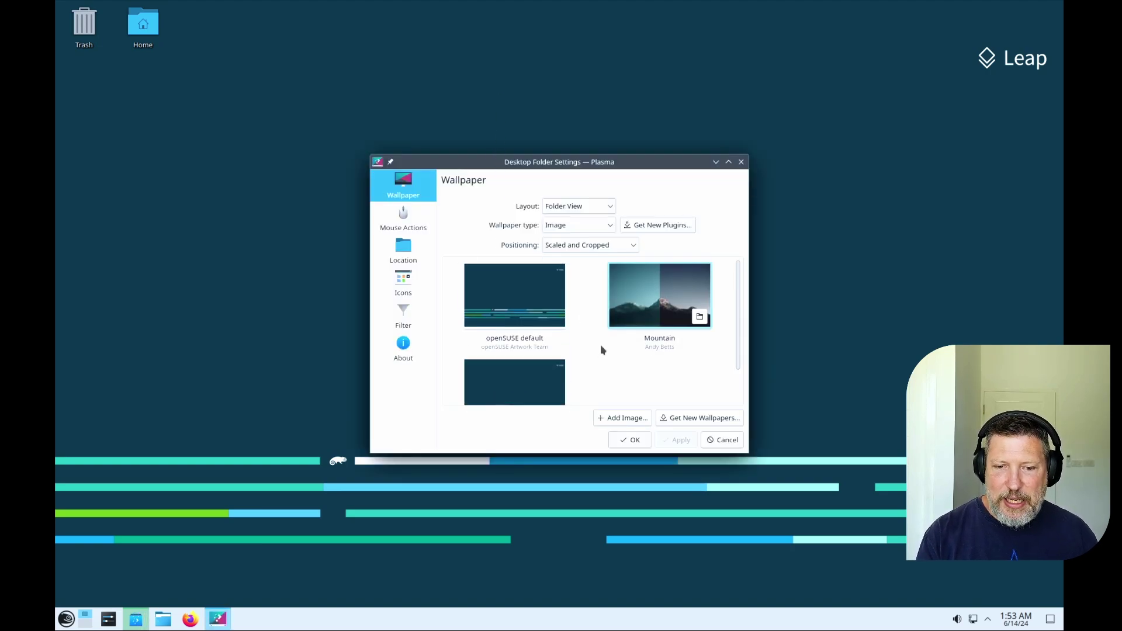
{"action": "left_click", "coordinate": [642, 309]}
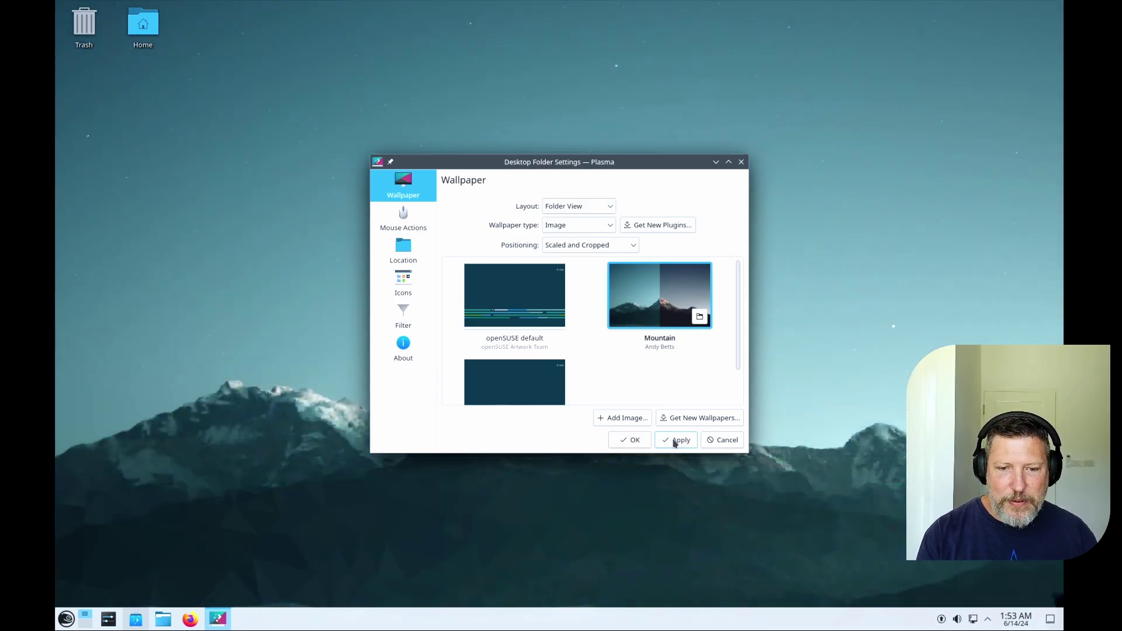
{"action": "left_click", "coordinate": [675, 440]}
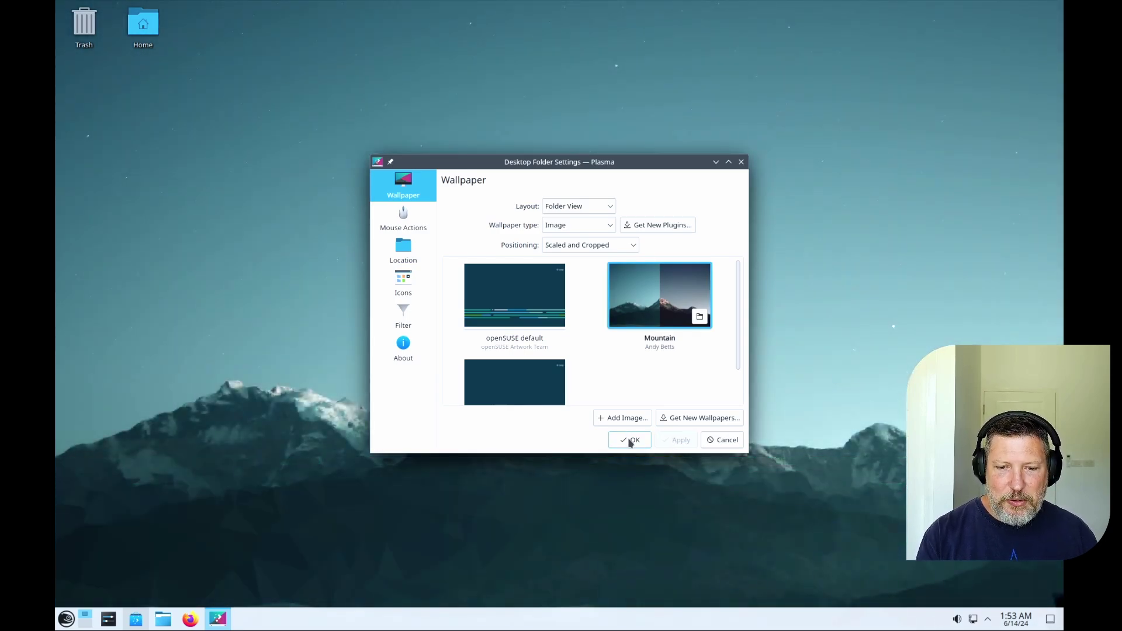
{"action": "left_click", "coordinate": [629, 440]}
- Set the desktop wallpaper back to openSUSE default
{"action": "right_click", "coordinate": [403, 194]}
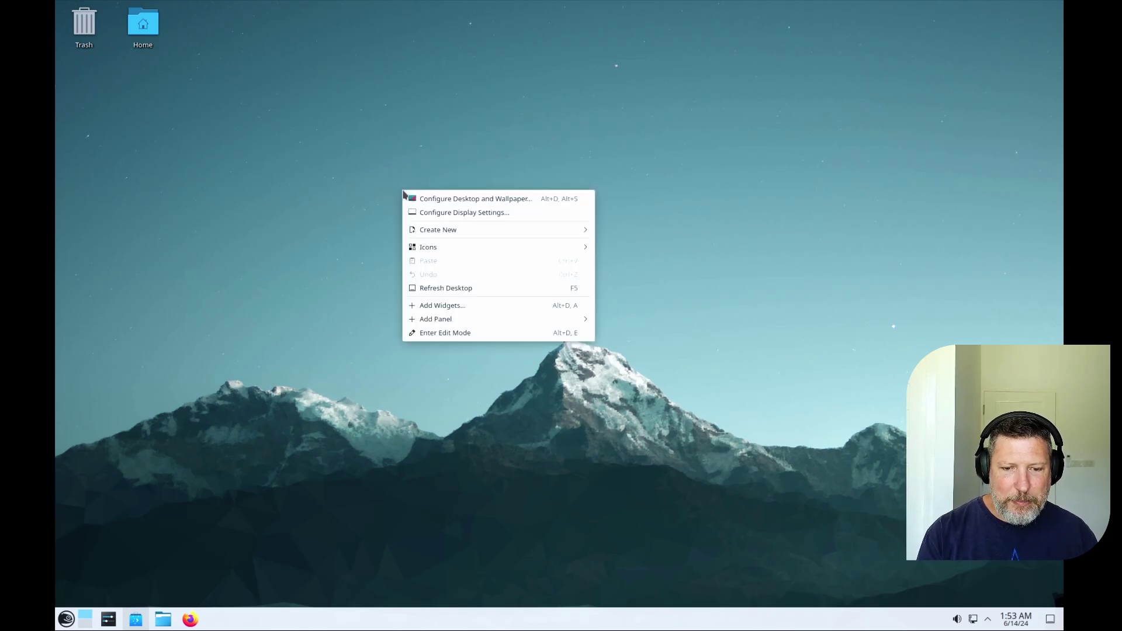
{"action": "left_click", "coordinate": [441, 200]}
{"action": "left_click", "coordinate": [517, 289]}
{"action": "left_click", "coordinate": [676, 439]}
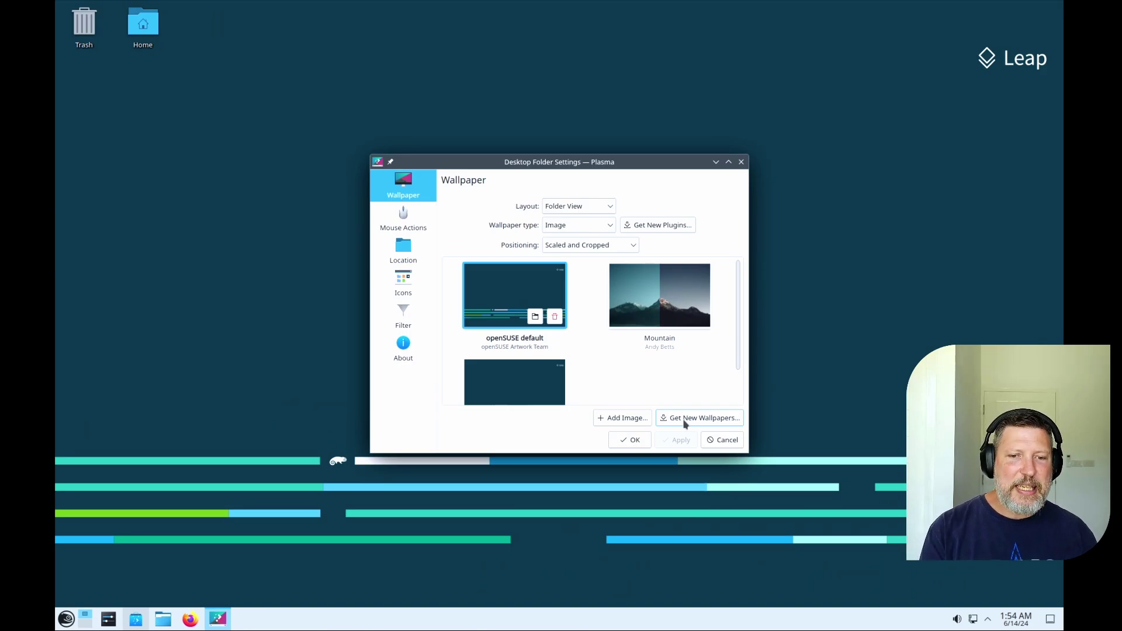
{"action": "left_click", "coordinate": [632, 440]}
{"action": "right_click", "coordinate": [380, 242]}
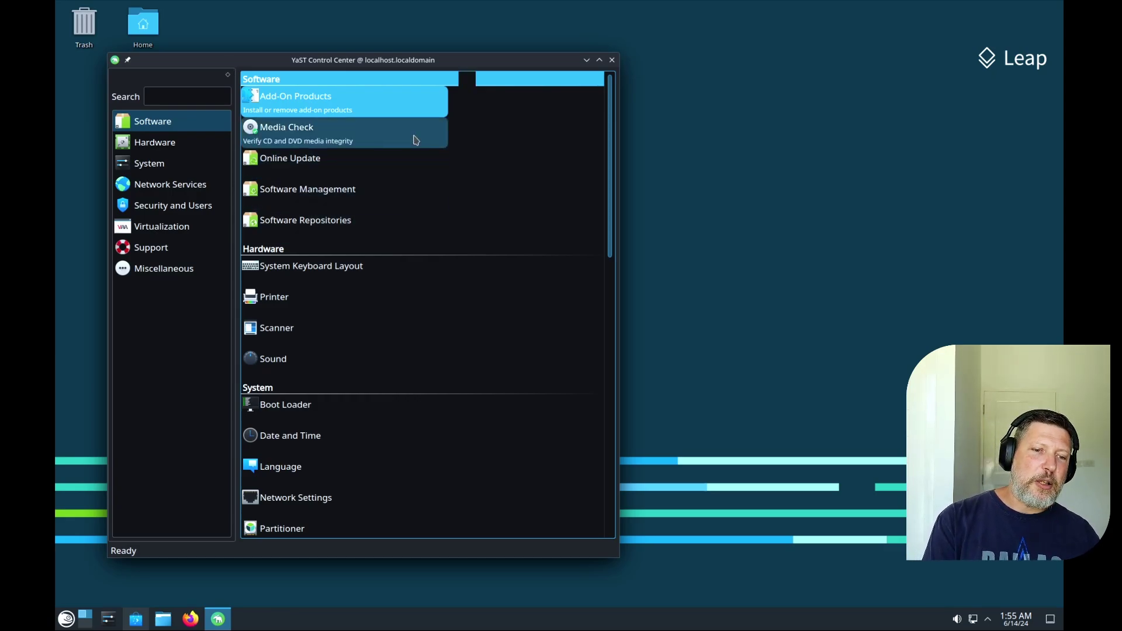
- Look through the full module list in the YaST Control Center and go to the Hardware category
{"action": "scroll", "coordinate": [416, 140], "scroll_direction": "down", "scroll_amount": 15}
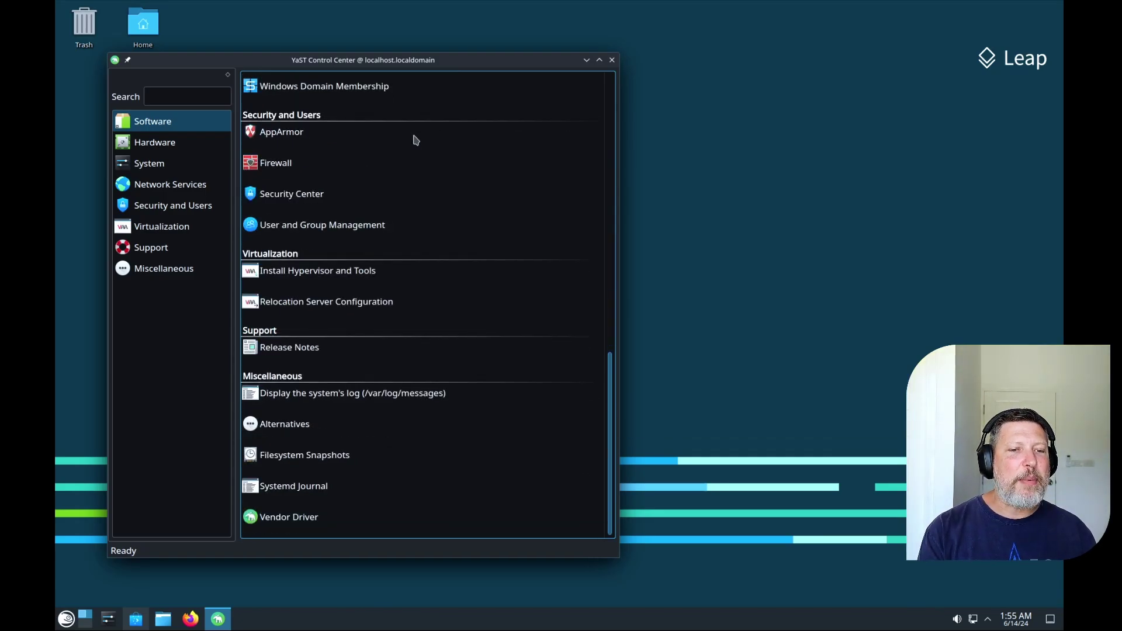
{"action": "scroll", "coordinate": [376, 245], "scroll_direction": "up", "scroll_amount": 15}
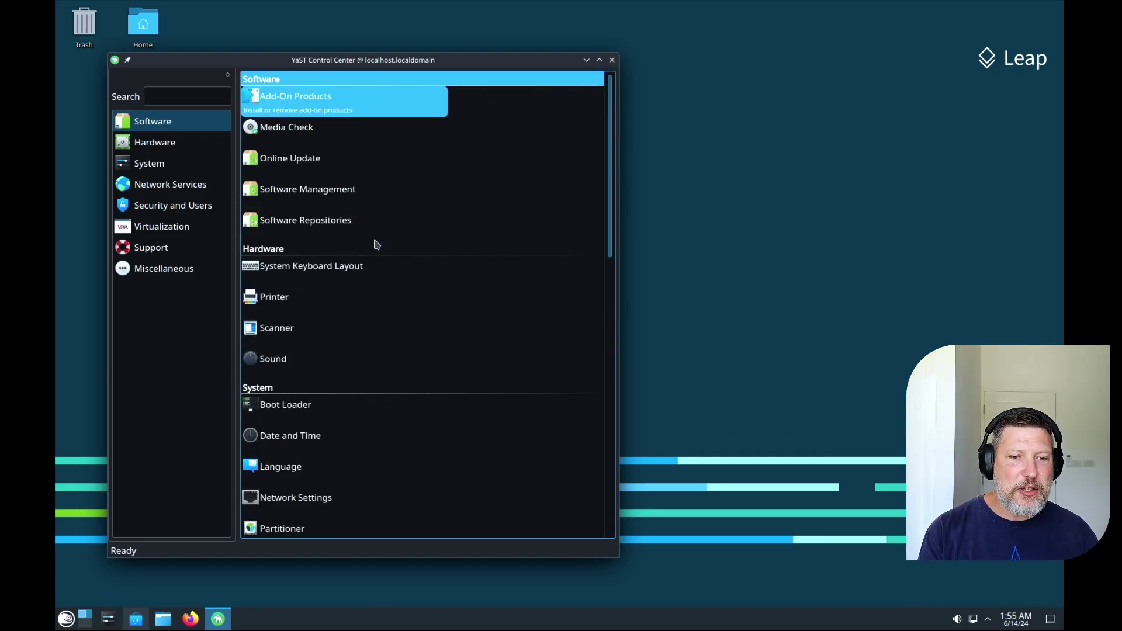
{"action": "left_click", "coordinate": [174, 148]}
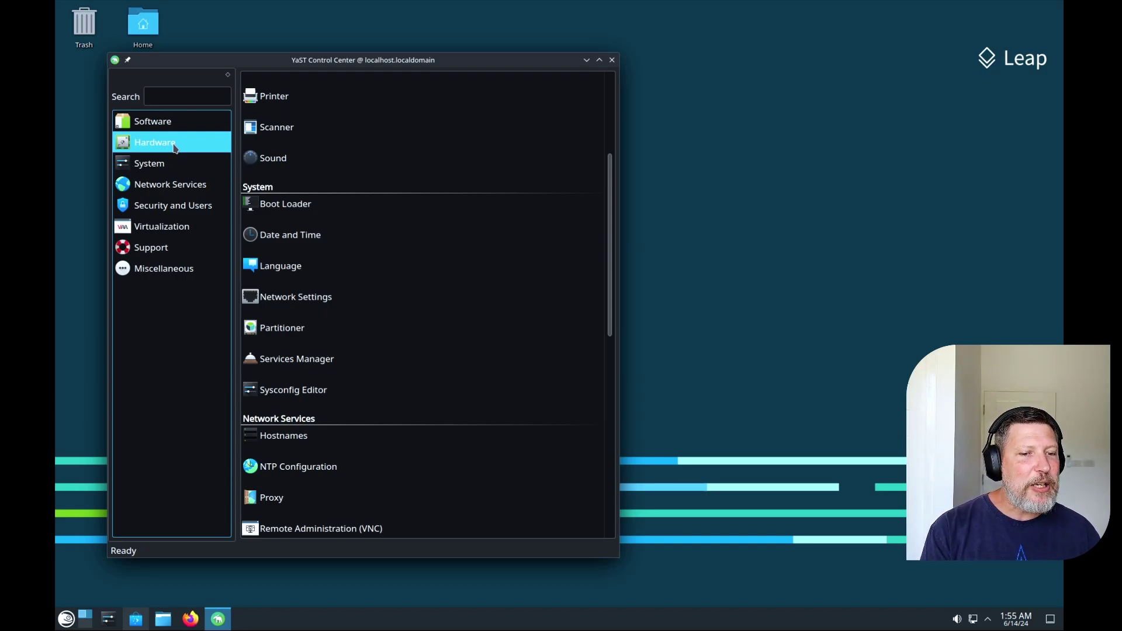
- Review YaST's boot loader choices, kernel parameters and bootloader options, and leave the Boot Loader settings without saving
{"action": "left_click", "coordinate": [267, 204]}
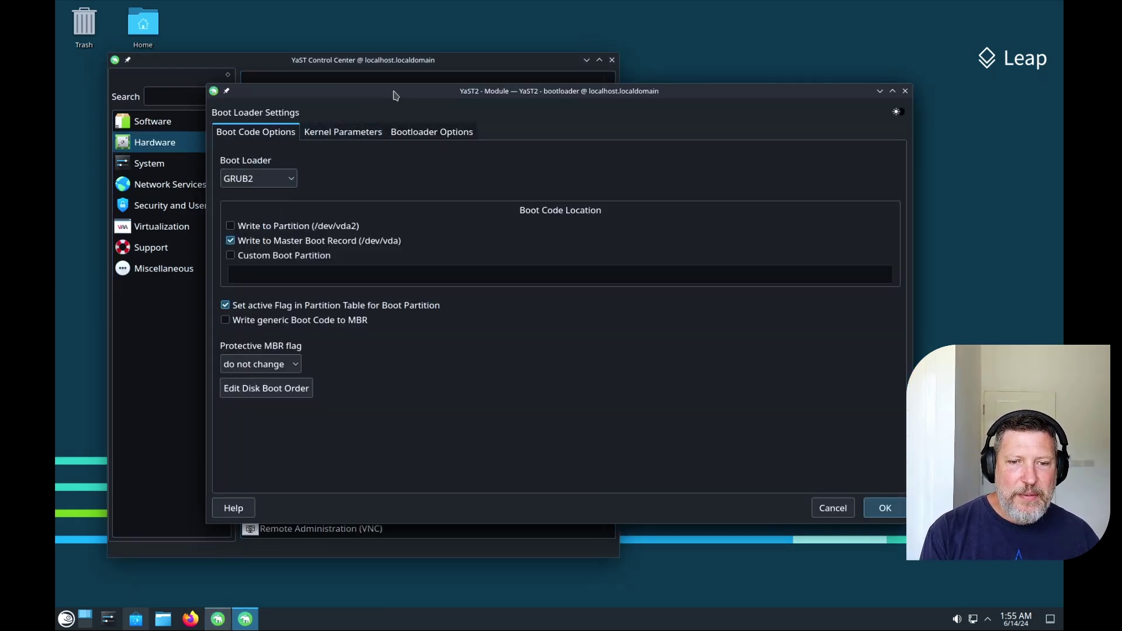
{"action": "left_click_drag", "start_coordinate": [396, 90], "coordinate": [283, 58]}
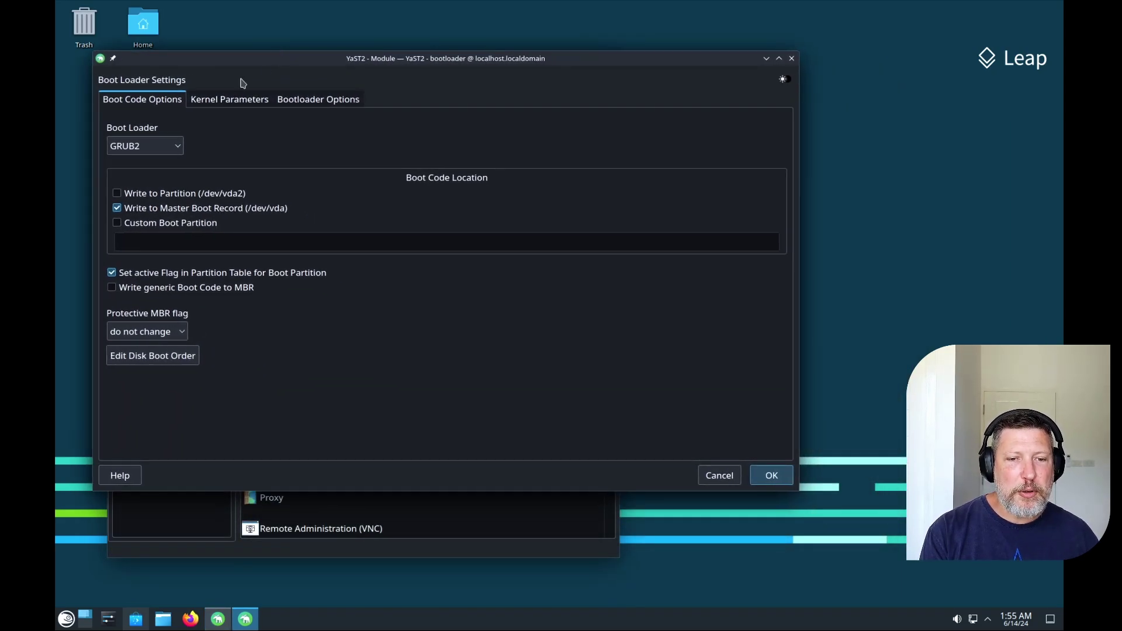
{"action": "left_click", "coordinate": [178, 147]}
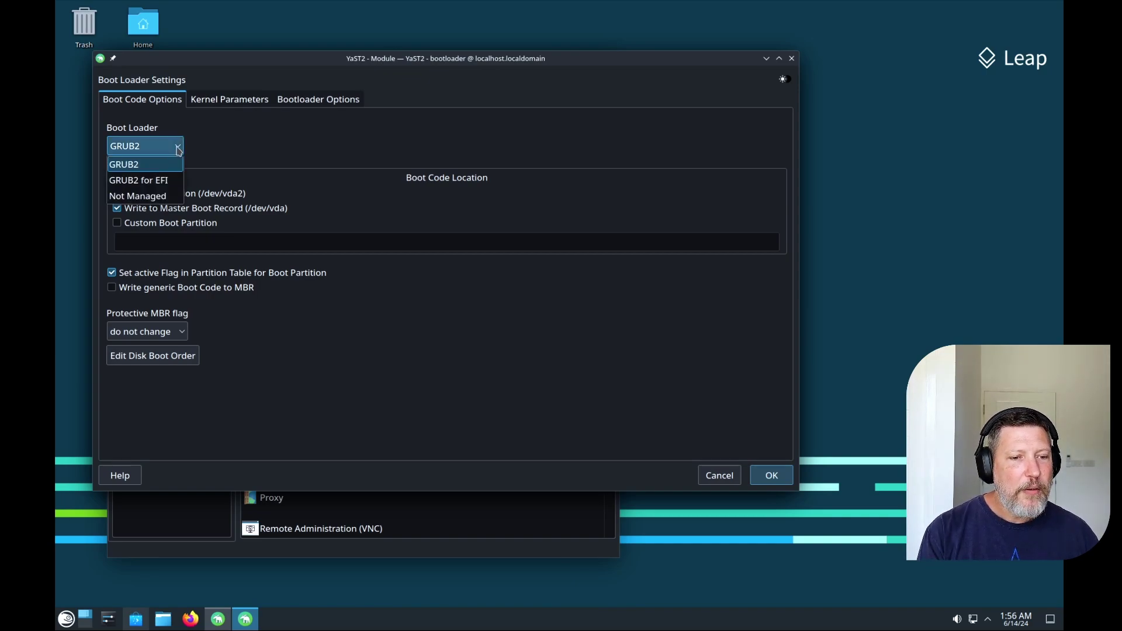
{"action": "left_click", "coordinate": [178, 150]}
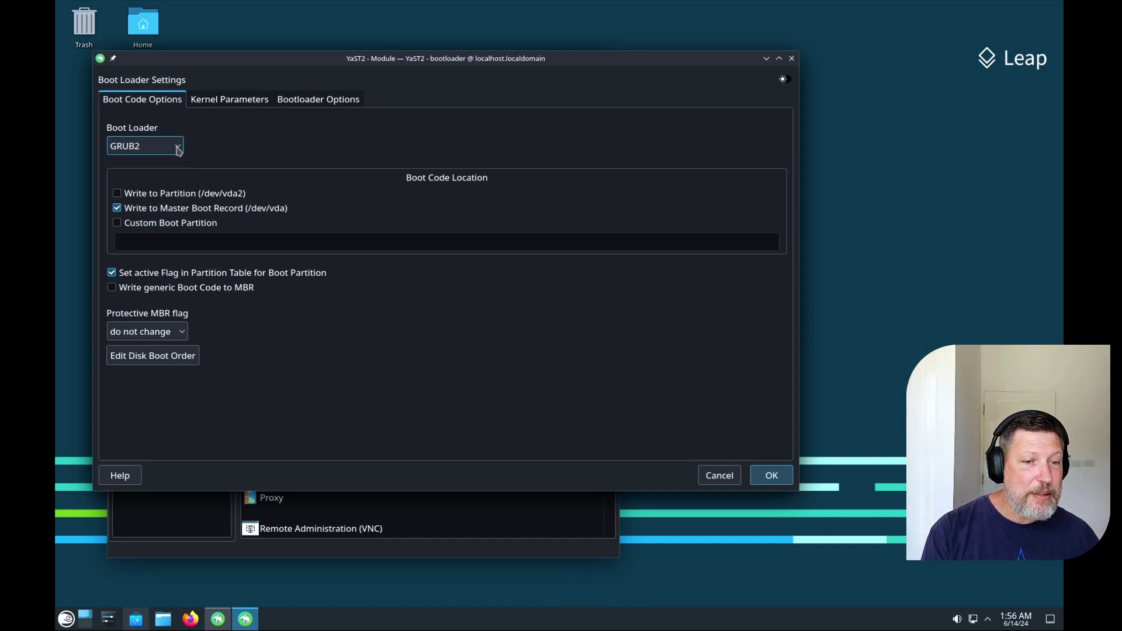
{"action": "left_click", "coordinate": [239, 99]}
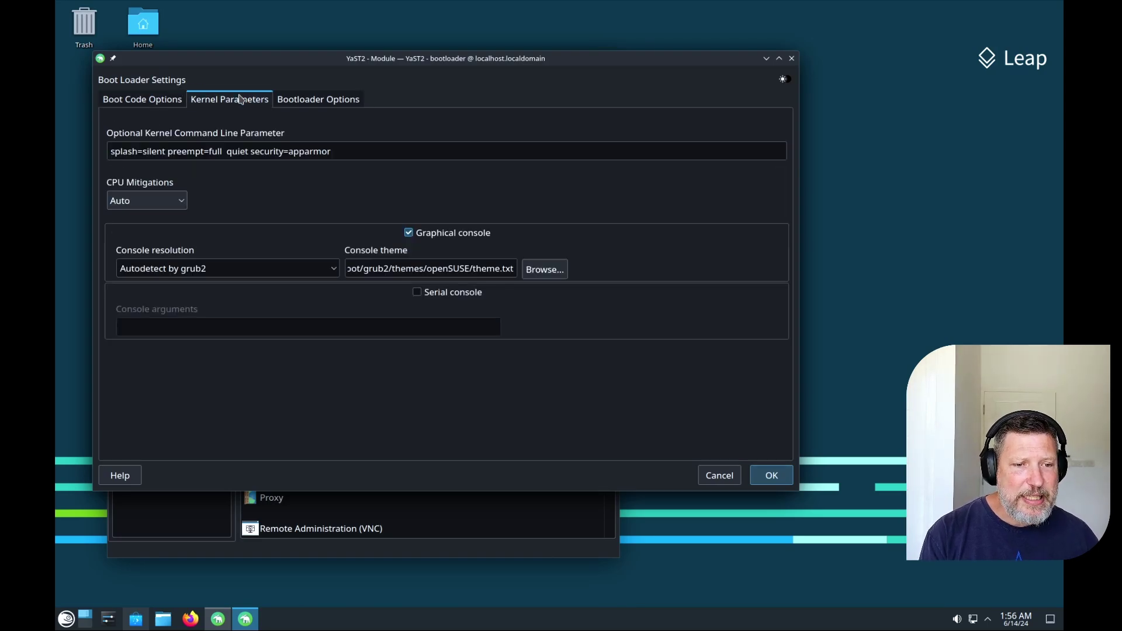
{"action": "left_click", "coordinate": [304, 100]}
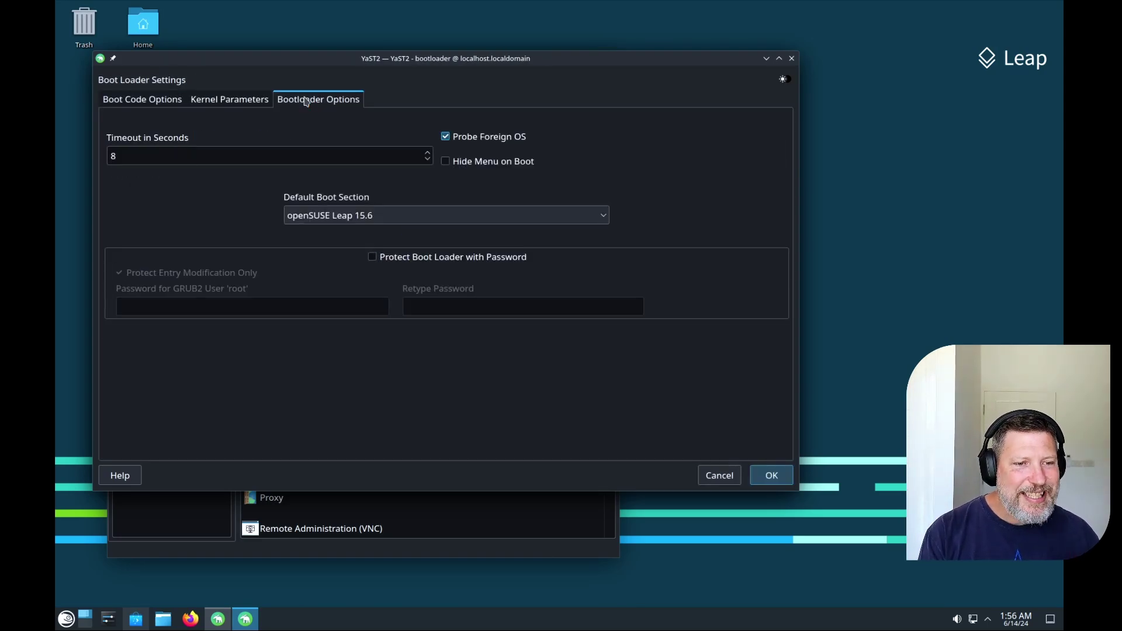
{"action": "left_click", "coordinate": [735, 473]}
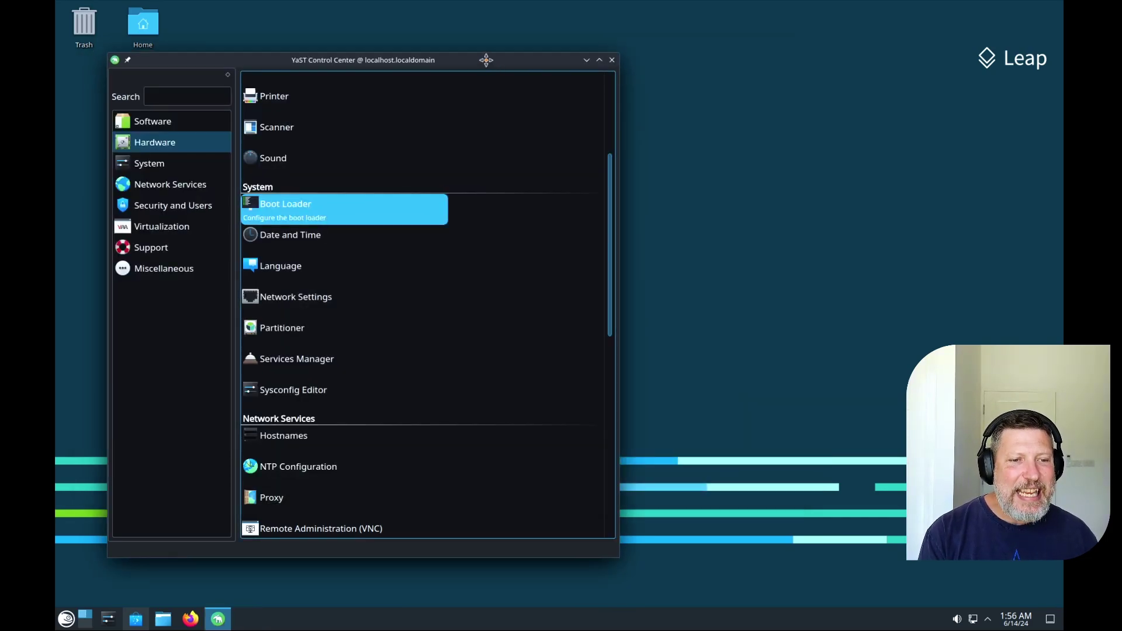
- Open the Services Manager from the YaST module list and look through its list of system services
{"action": "left_click_drag", "start_coordinate": [496, 69], "coordinate": [480, 65]}
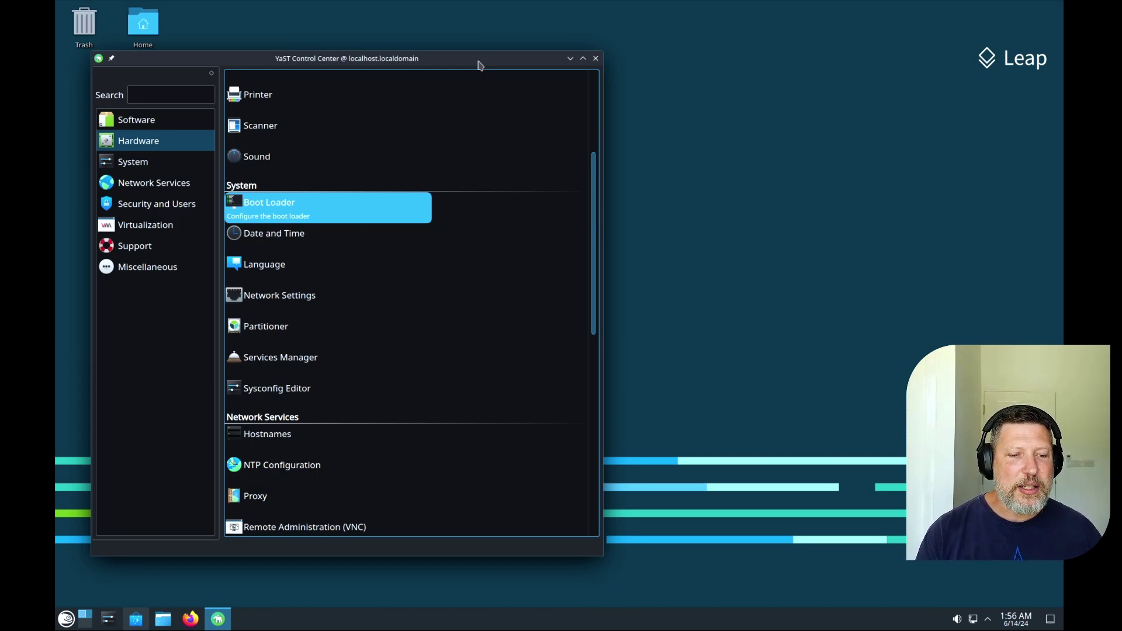
{"action": "scroll", "coordinate": [392, 208], "scroll_direction": "down", "scroll_amount": 3}
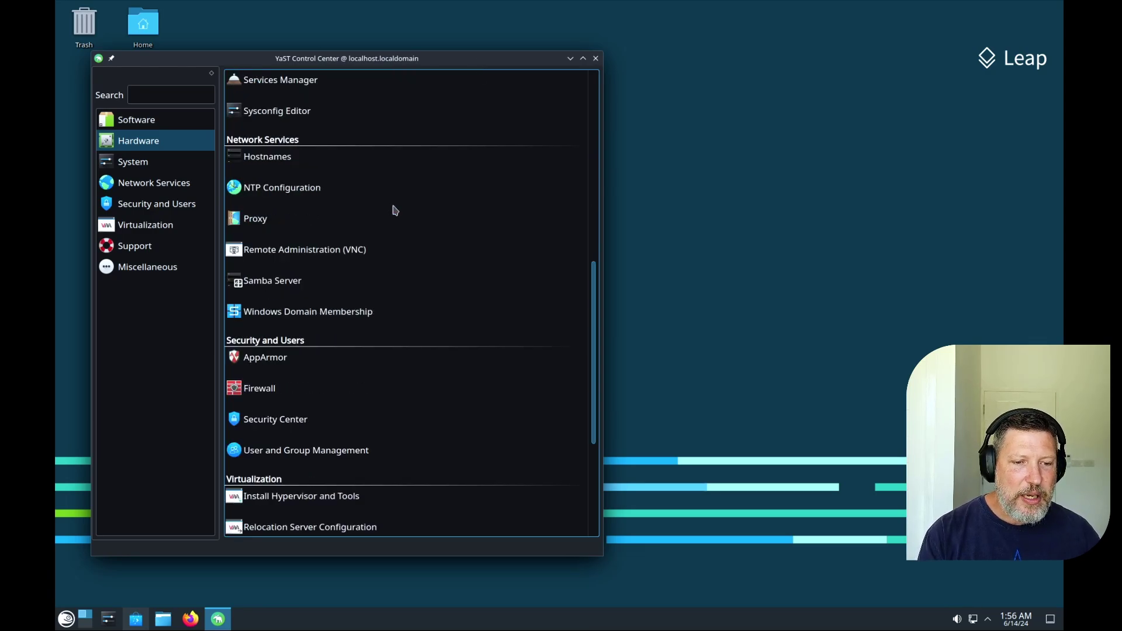
{"action": "left_click", "coordinate": [281, 80]}
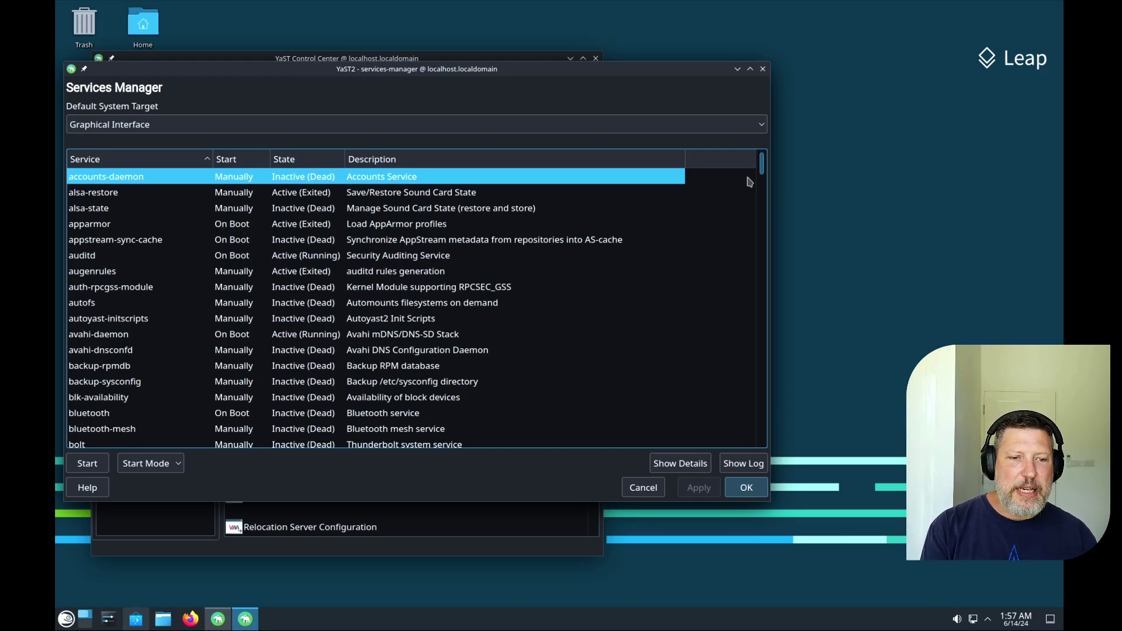
{"action": "scroll", "coordinate": [762, 219], "scroll_direction": "down", "scroll_amount": 10}
{"action": "left_click_drag", "start_coordinate": [762, 219], "coordinate": [760, 435]}
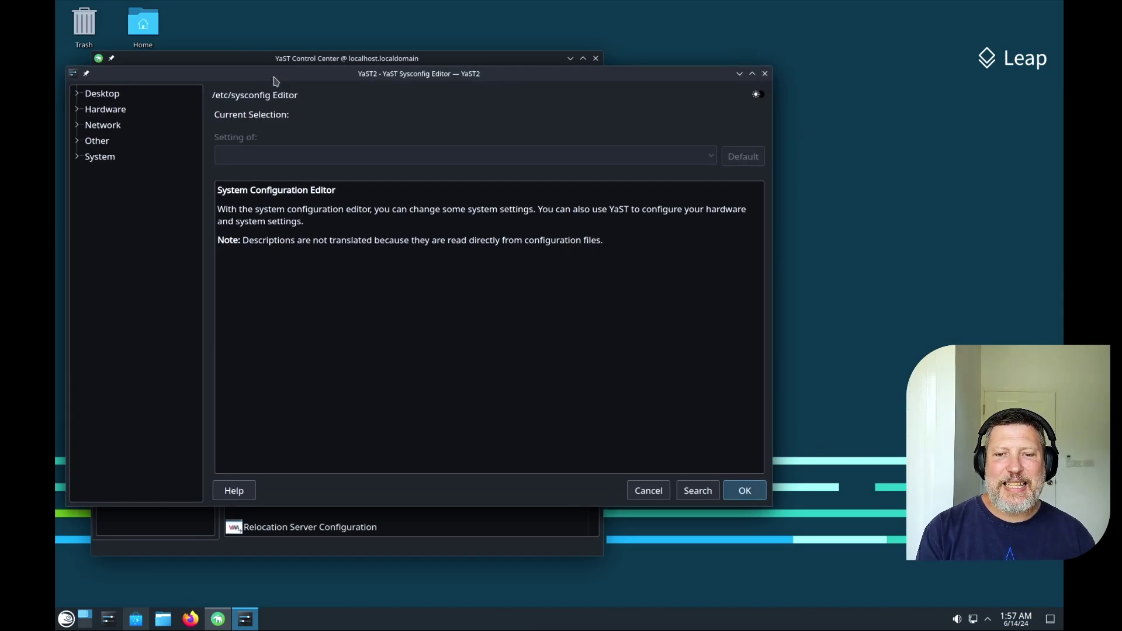
- Look through the Desktop and Hardware categories in the Sysconfig Editor, view the Hardware/Keyboard description, and close the editor
{"action": "left_click", "coordinate": [78, 94]}
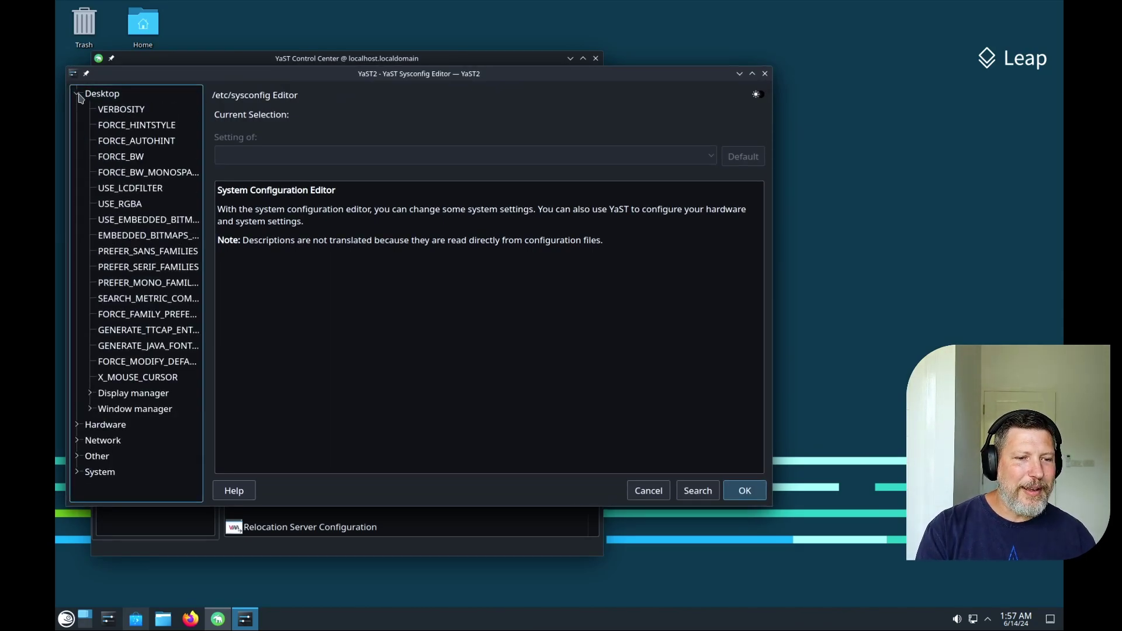
{"action": "left_click", "coordinate": [78, 94]}
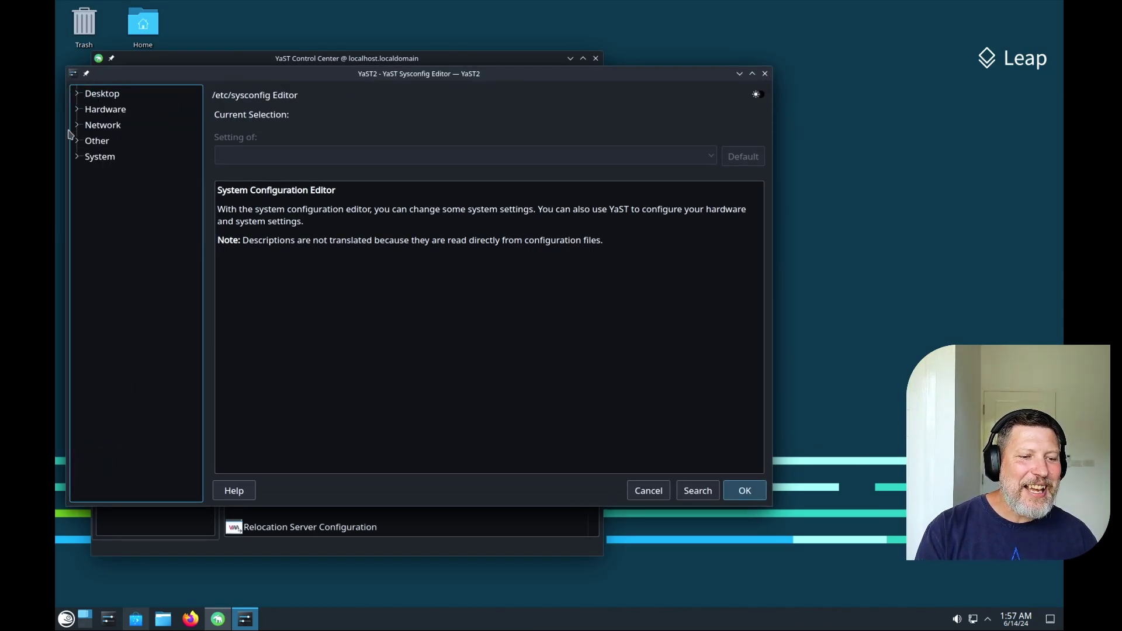
{"action": "left_click", "coordinate": [77, 110]}
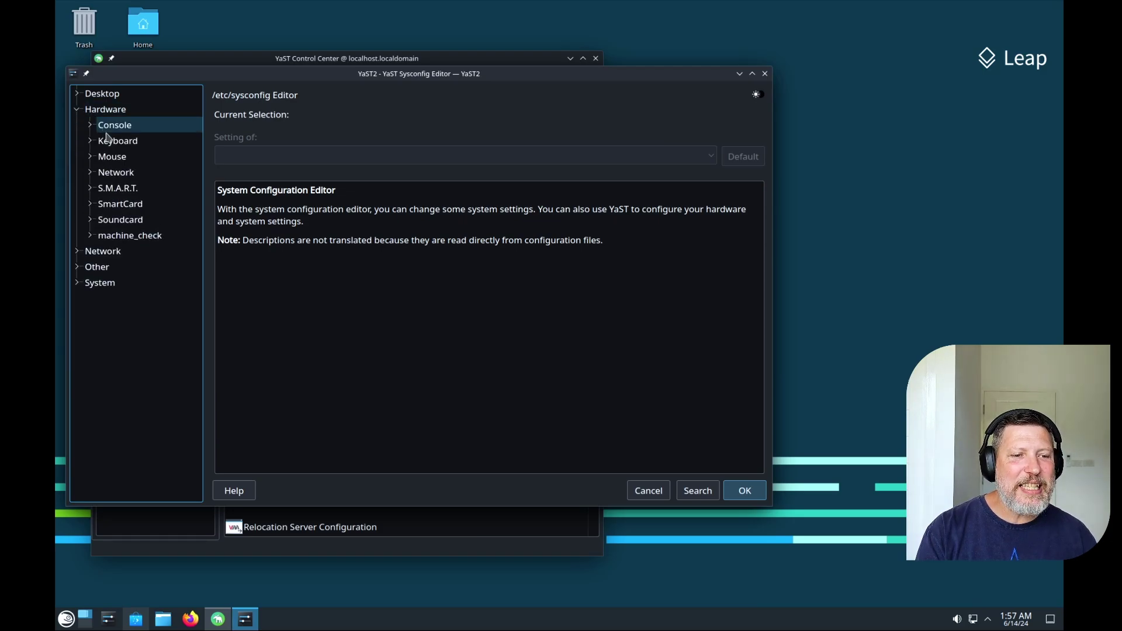
{"action": "left_click", "coordinate": [117, 142]}
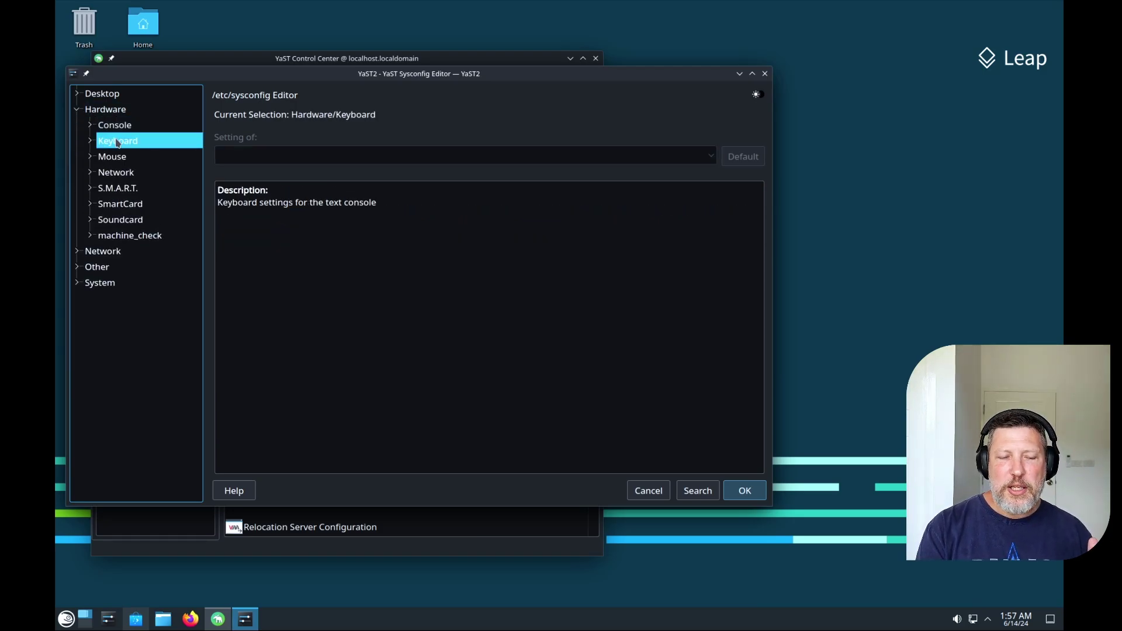
{"action": "key", "text": "alt+F4"}
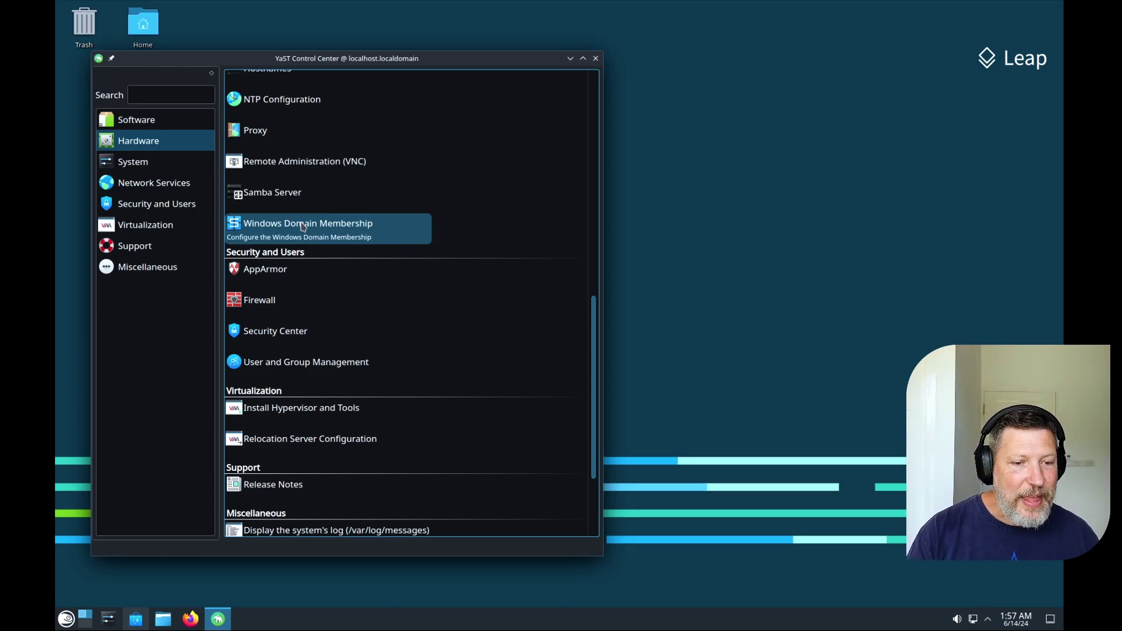
{"action": "scroll", "coordinate": [303, 227], "scroll_direction": "down", "scroll_amount": 3}
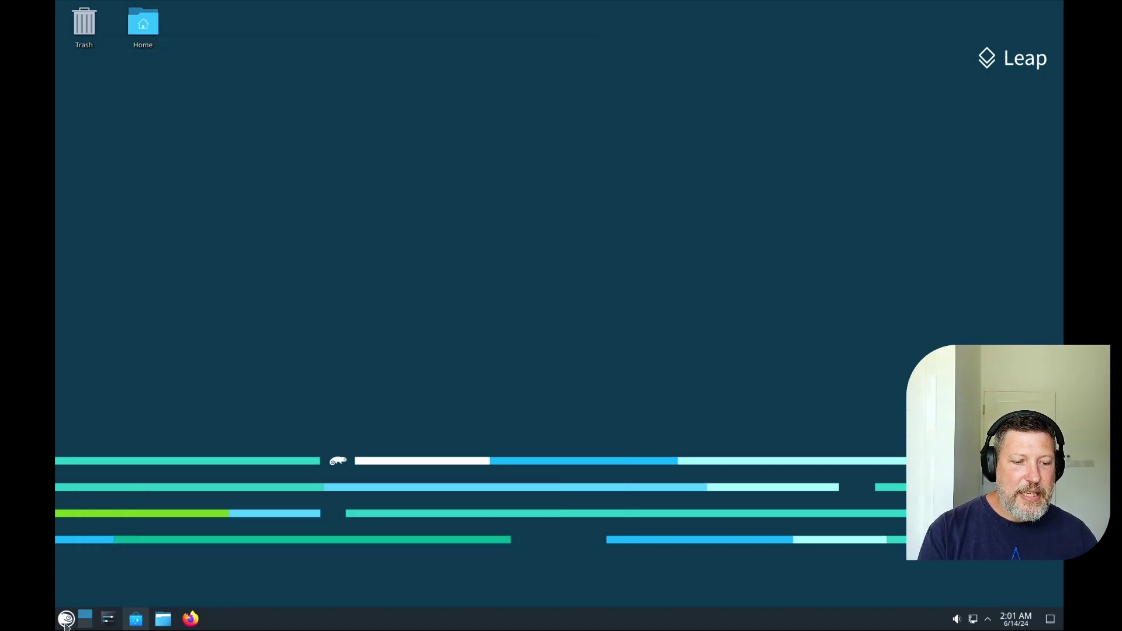
- Open Info Center from the System applications, launch System Monitor from it, and reposition the System Monitor window to view its Overview
{"action": "left_click", "coordinate": [66, 619]}
{"action": "mouse_move", "coordinate": [114, 544]}
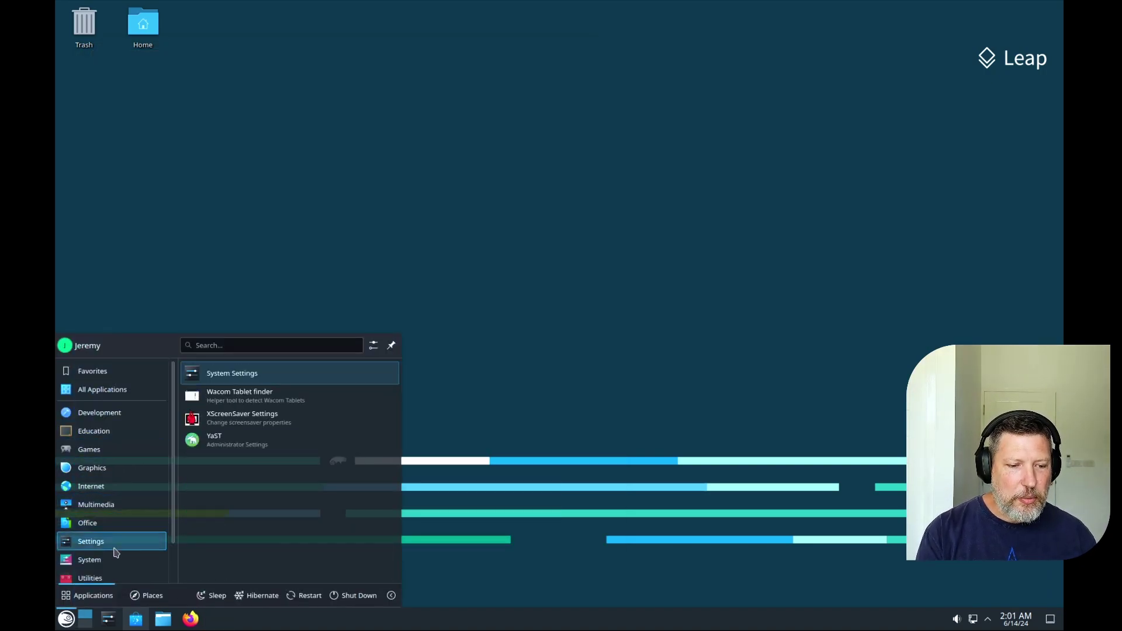
{"action": "scroll", "coordinate": [116, 552], "scroll_direction": "down", "scroll_amount": 2}
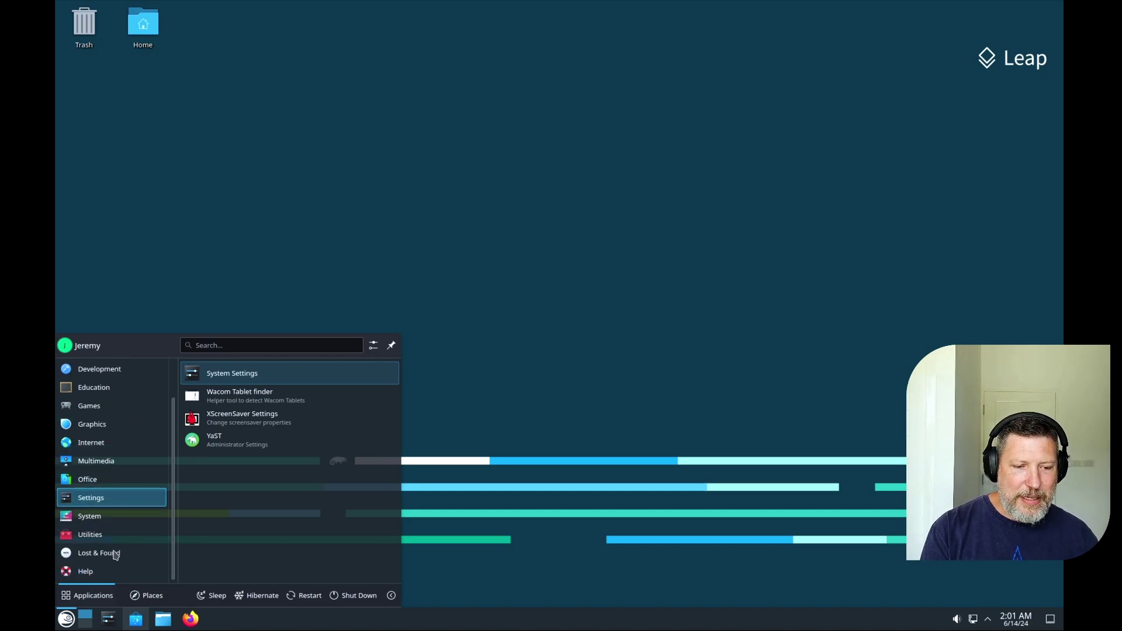
{"action": "scroll", "coordinate": [250, 470], "scroll_direction": "down", "scroll_amount": 4}
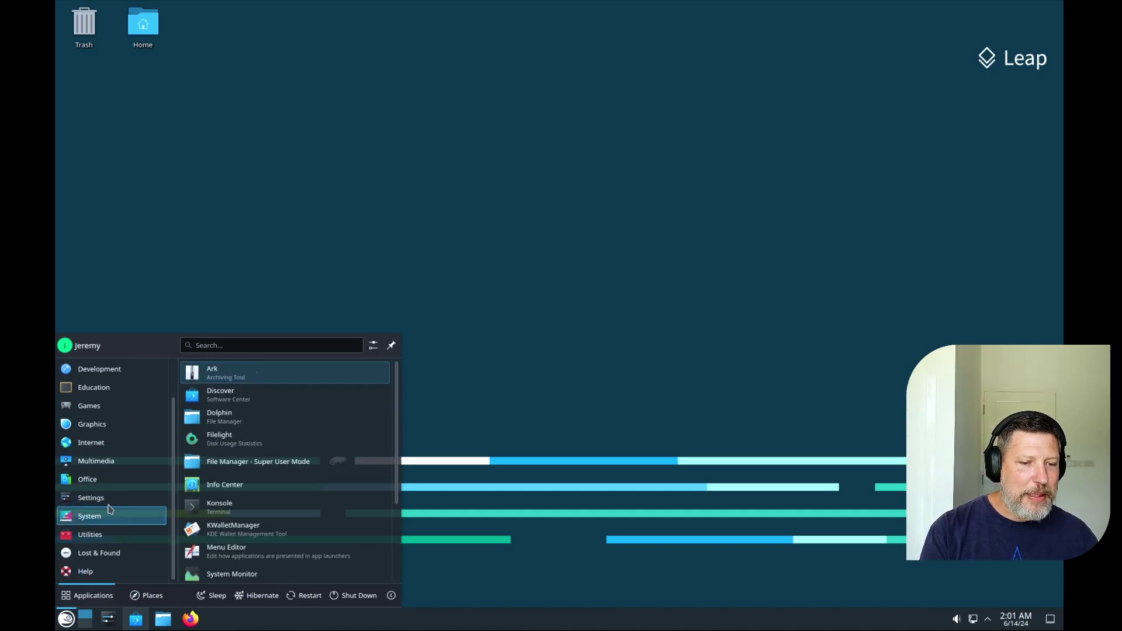
{"action": "mouse_move", "coordinate": [109, 505]}
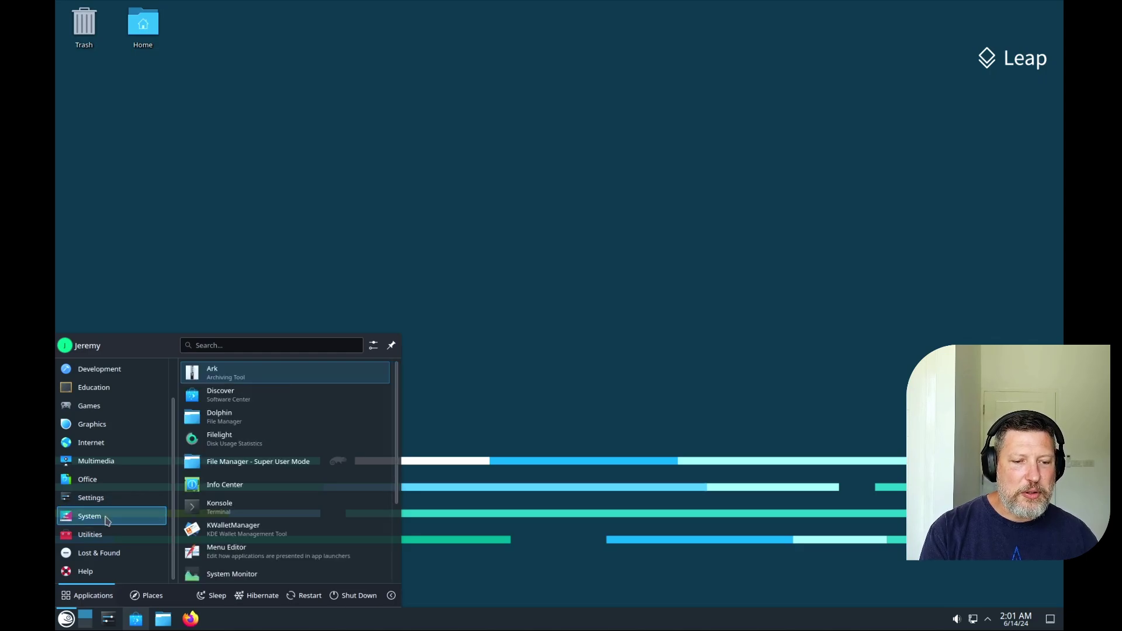
{"action": "left_click", "coordinate": [218, 504]}
{"action": "left_click", "coordinate": [216, 174]}
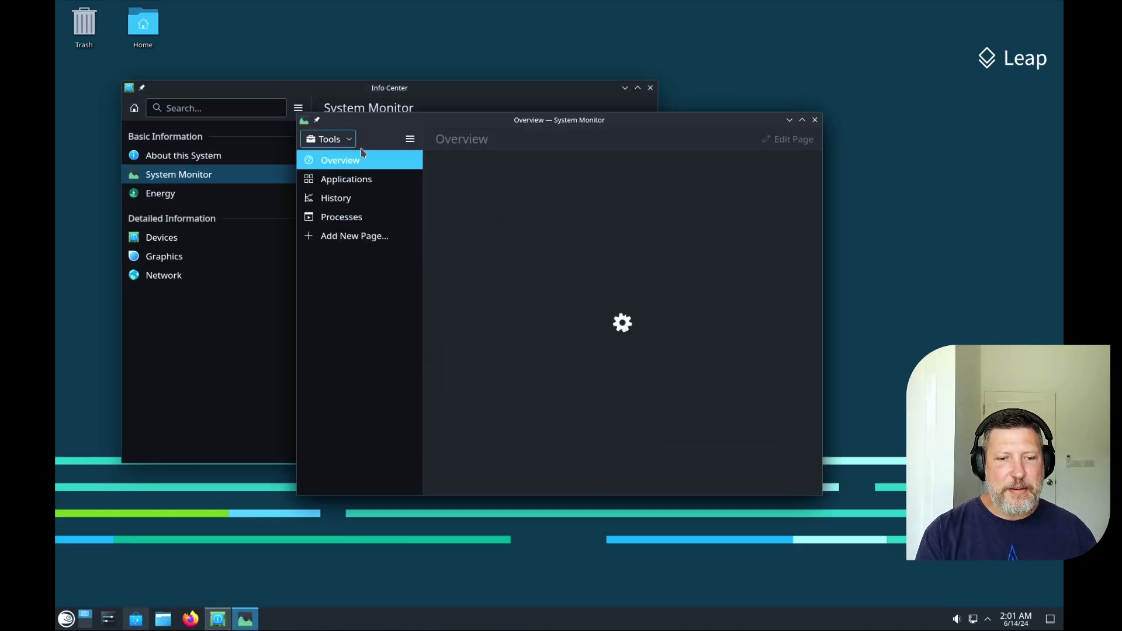
{"action": "left_click_drag", "start_coordinate": [429, 127], "coordinate": [230, 111]}
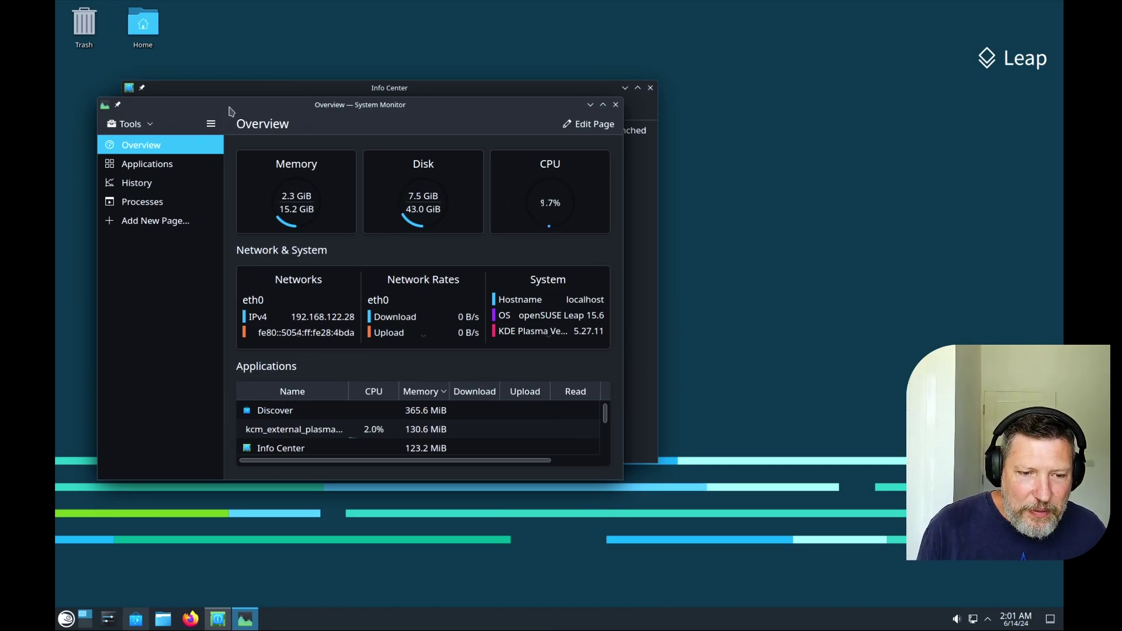